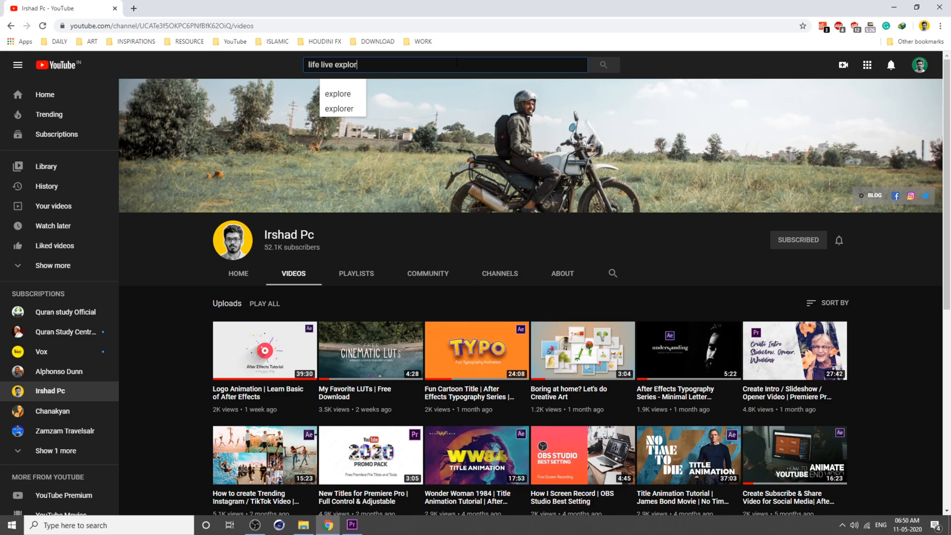
# Step: Search YouTube for "life live explore natural life"
pyautogui.write('at')
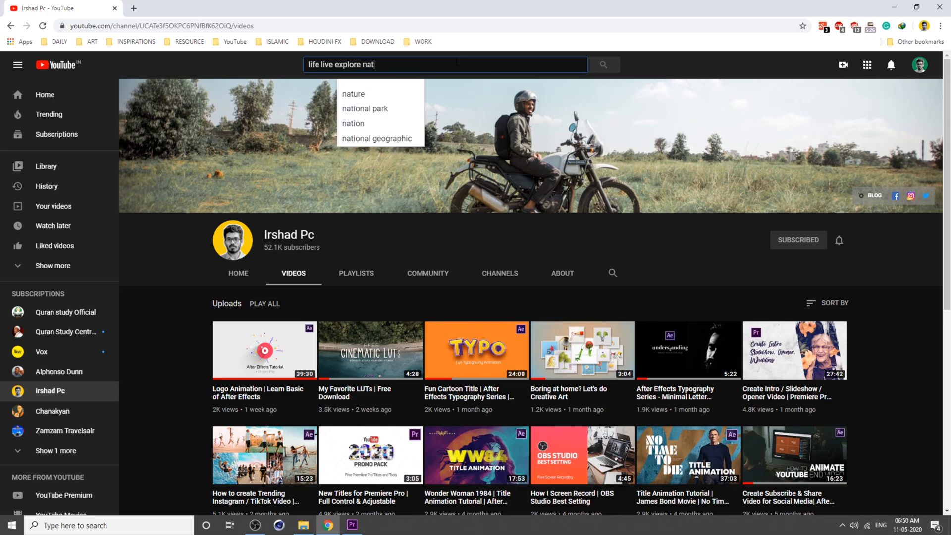
pyautogui.write('ural life')
pyautogui.press('Return')
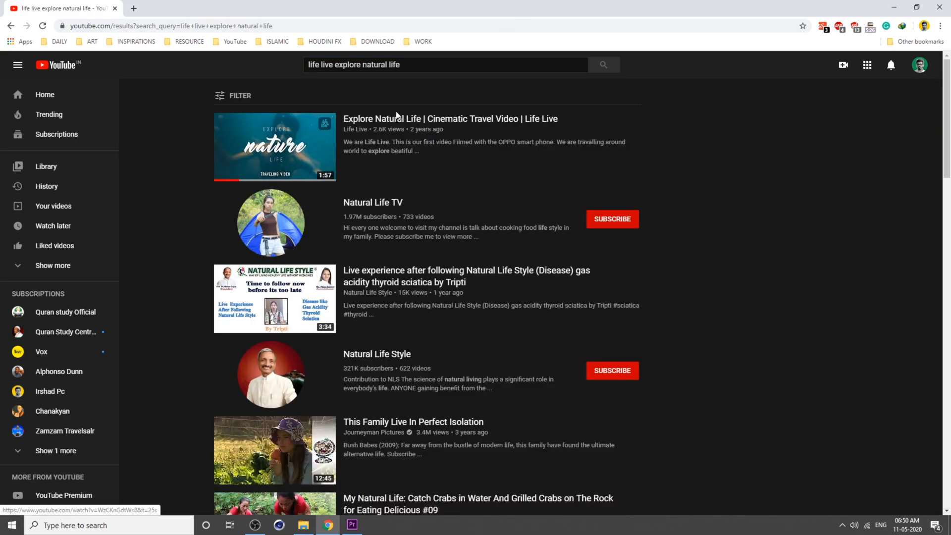
# Step: Open the Life Live channel's "Explore Natural Life | Cinematic Travel Video" and preview it
pyautogui.click(354, 129)
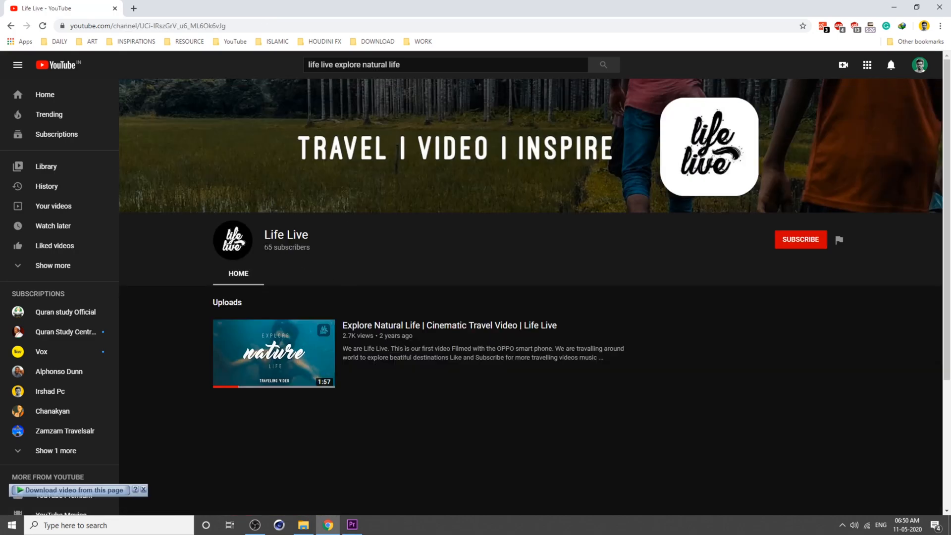
pyautogui.click(327, 363)
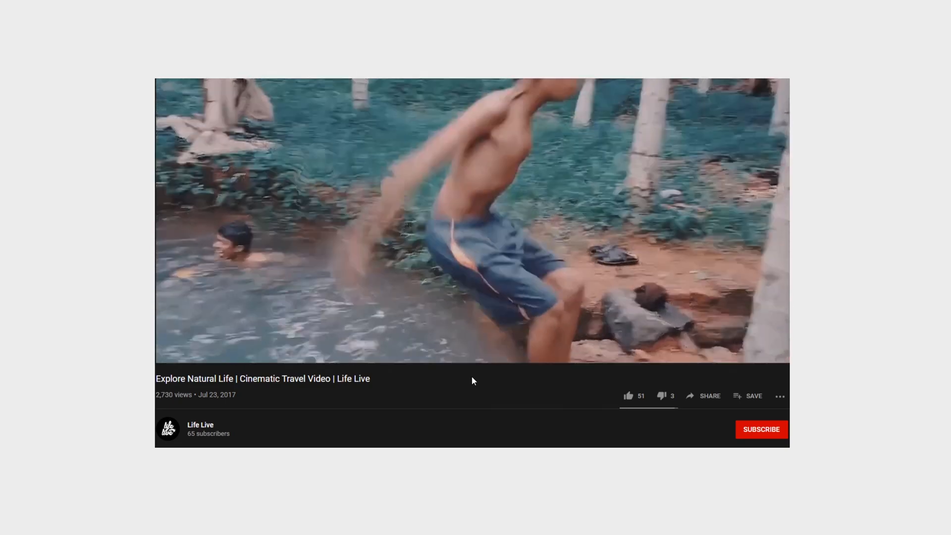
pyautogui.click(518, 307)
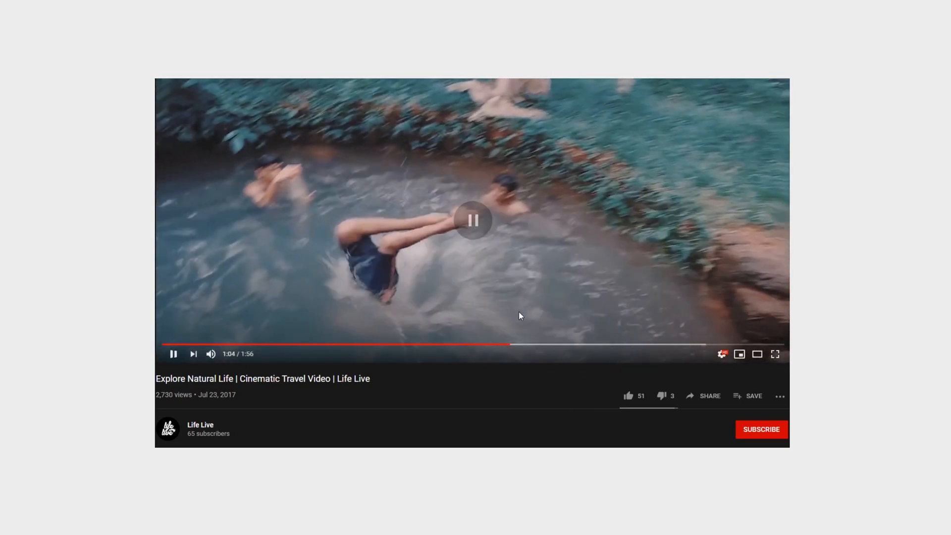
pyautogui.click(494, 344)
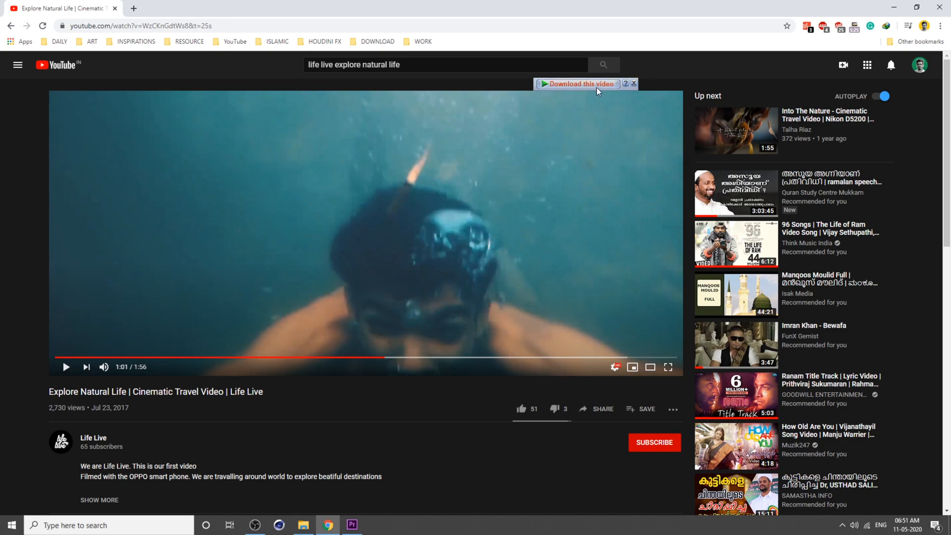
# Step: Download the video as an MP4 in 1080p HD quality with the download manager
pyautogui.click(595, 85)
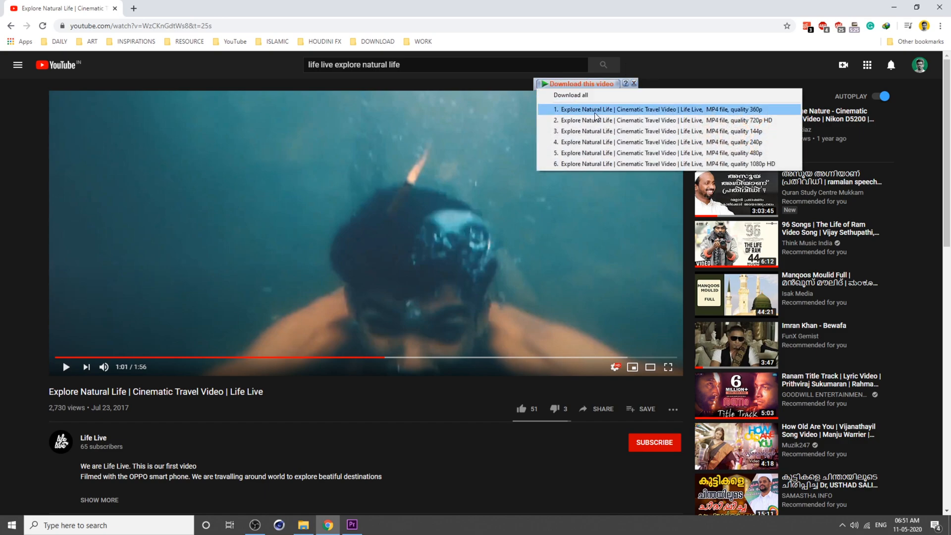
pyautogui.click(658, 164)
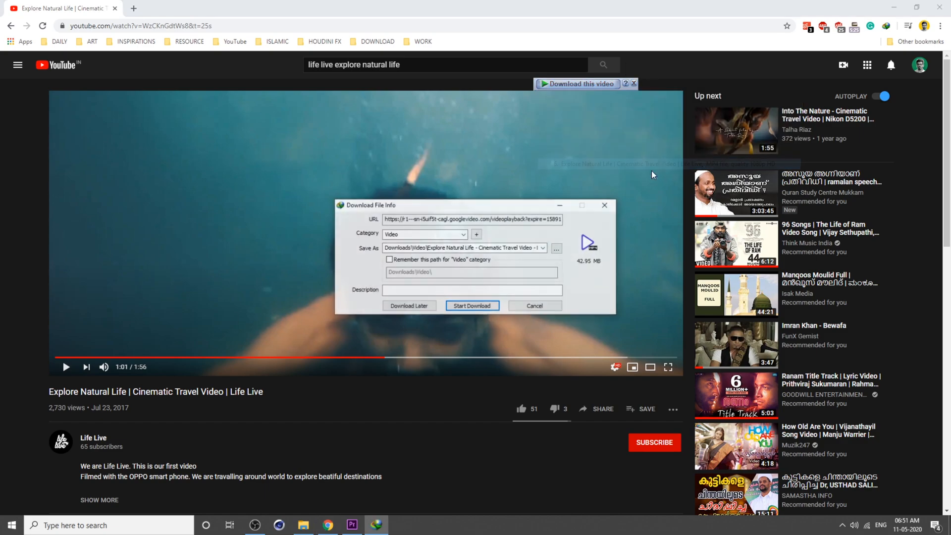
pyautogui.click(472, 305)
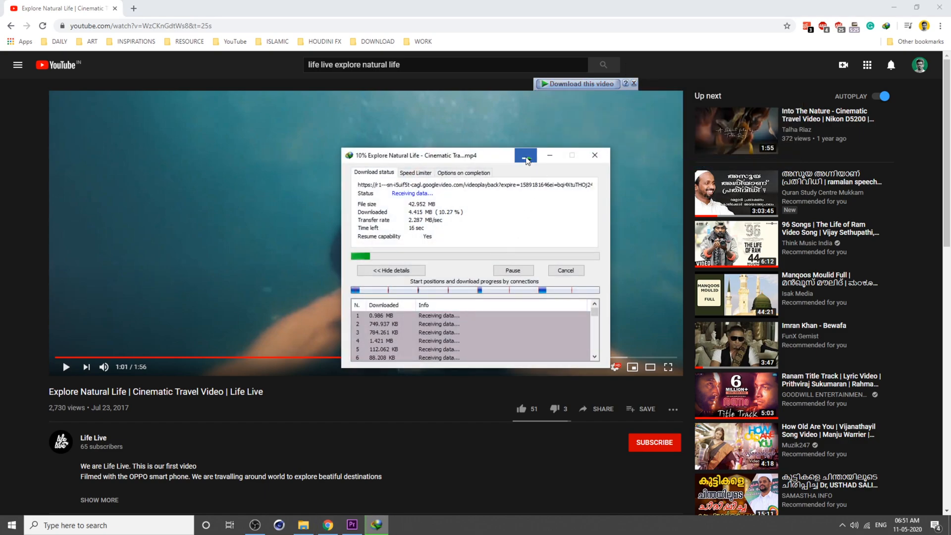
pyautogui.click(526, 158)
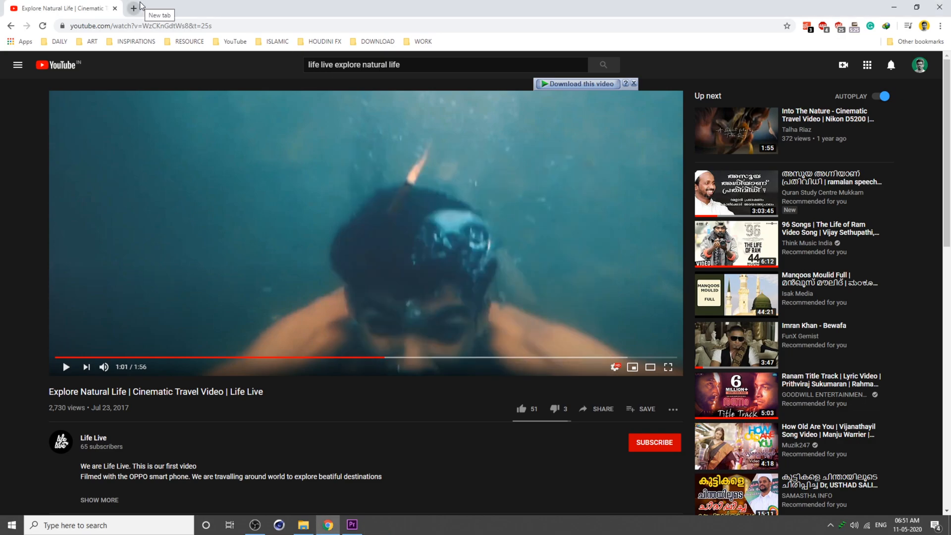
# Step: In an incognito window, search YouTube for "underwater bubbles sound effect"
pyautogui.click(917, 6)
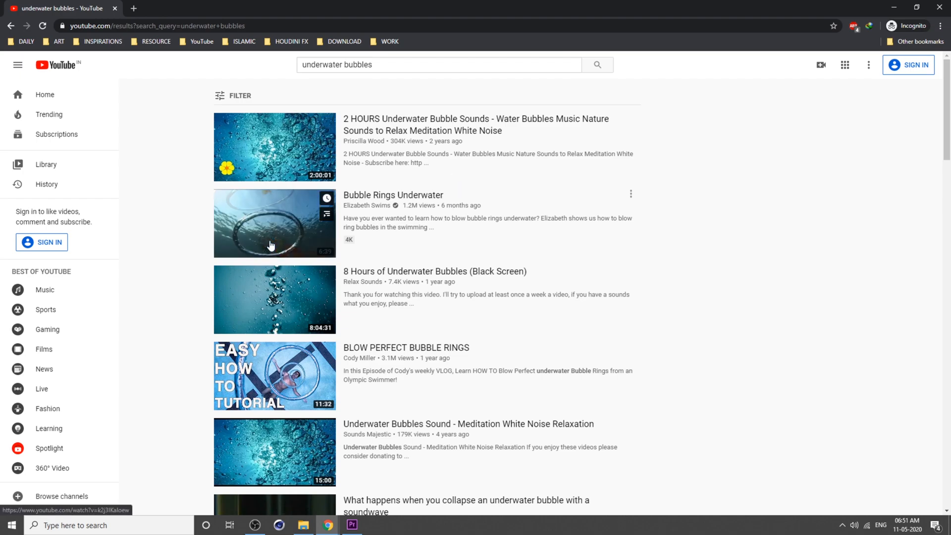
pyautogui.click(393, 70)
pyautogui.write('s')
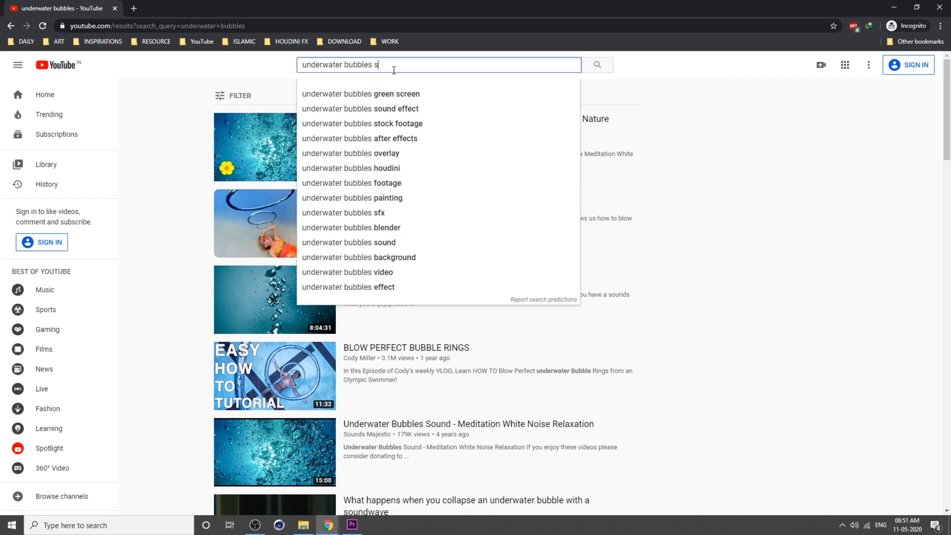
pyautogui.write('ound effect')
pyautogui.press('Return')
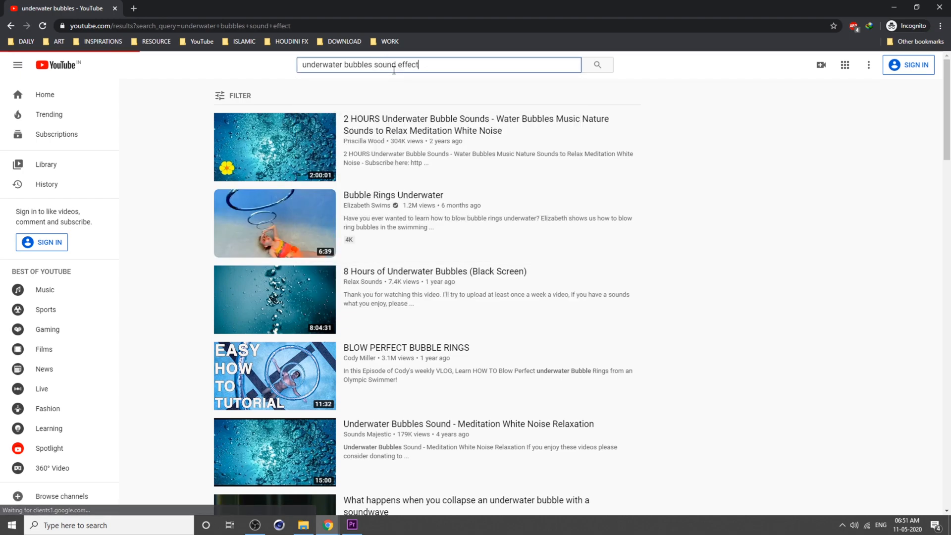
# Step: Open the "Bubbles and Underwater" result in a new tab and download it from its context menu
pyautogui.scroll(-6, 862, 231)
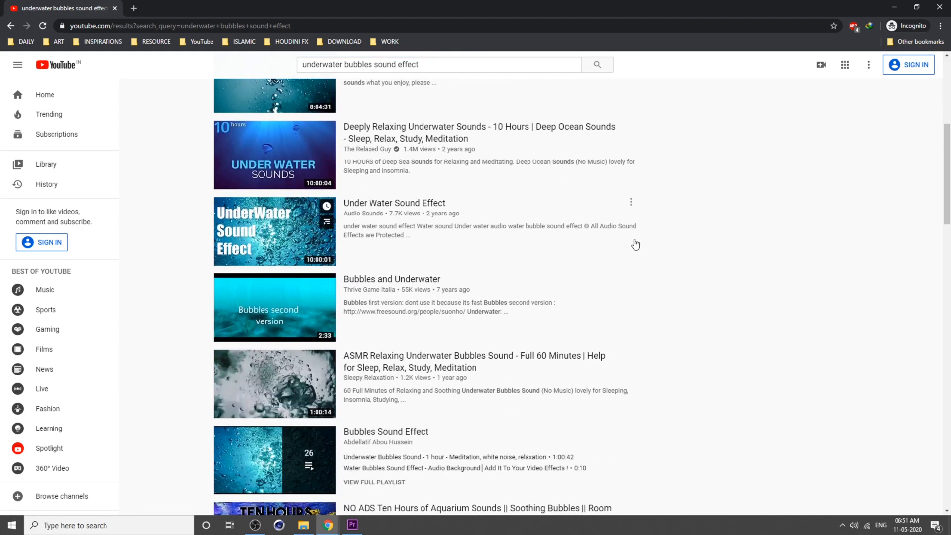
pyautogui.middleClick(272, 301)
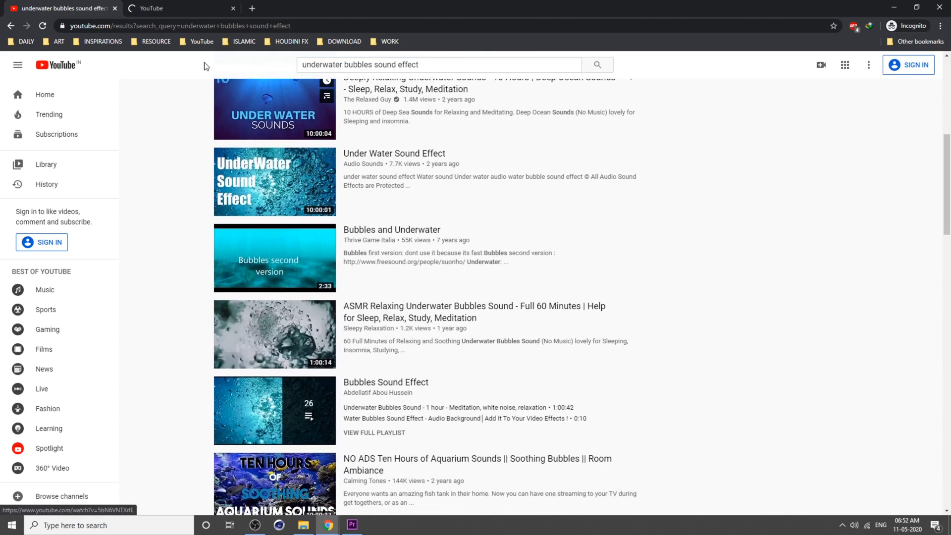
pyautogui.click(174, 7)
pyautogui.rightClick(384, 209)
pyautogui.click(398, 242)
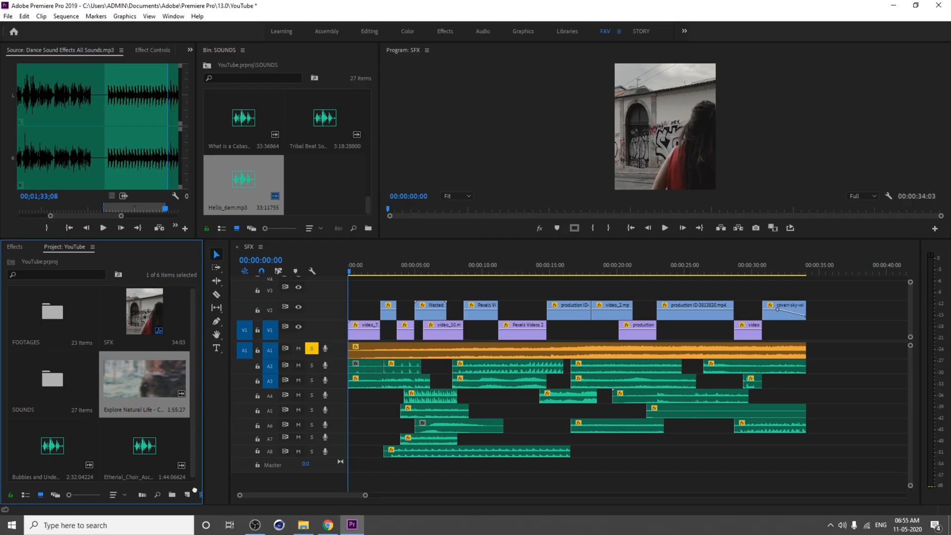
# Step: Create a sequence from the downloaded Explore Natural Life clip and delete its original audio
pyautogui.moveTo(187, 494); pyautogui.dragTo(188, 495)
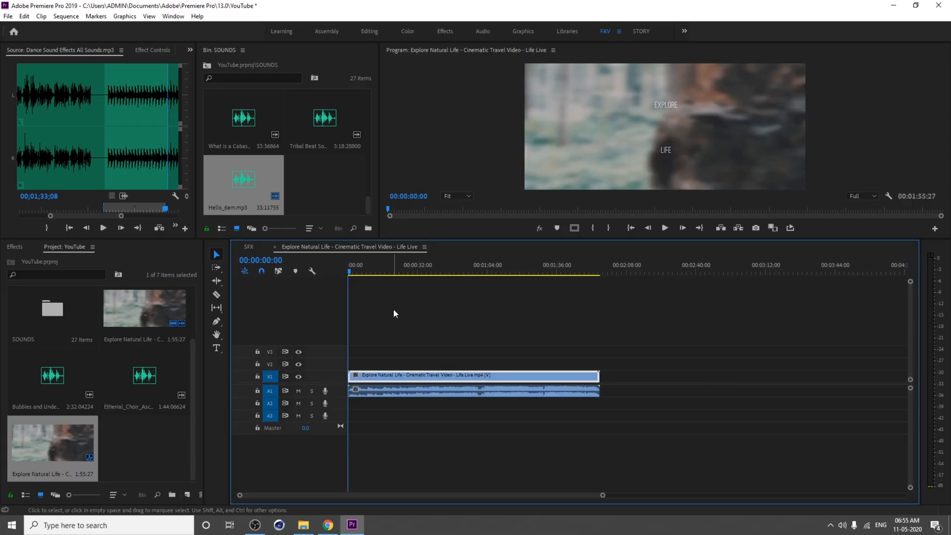
pyautogui.press('Delete')
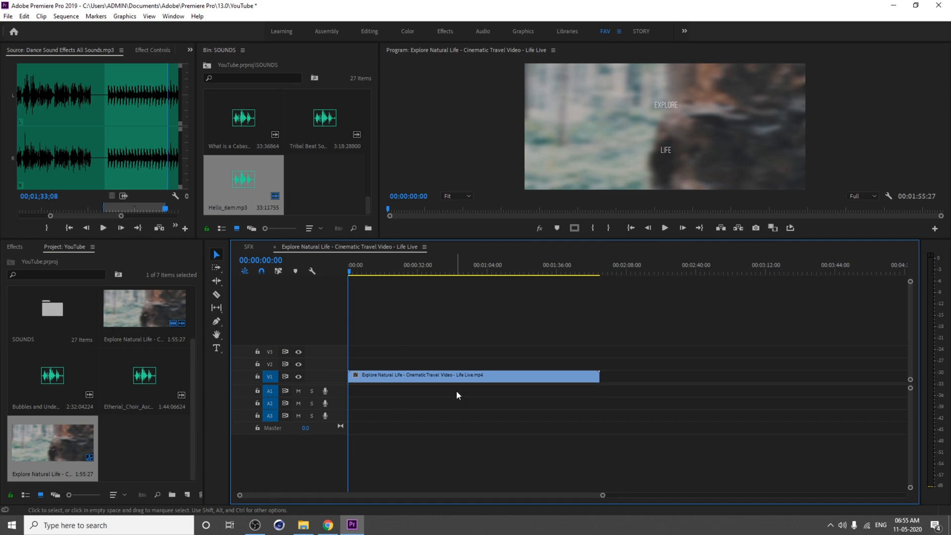
# Step: Cut the clip at about 57 seconds and delete the part before the cut, closing the gap
pyautogui.moveTo(425, 268); pyautogui.dragTo(475, 292)
pyautogui.hotkey('ctrl', 'k')
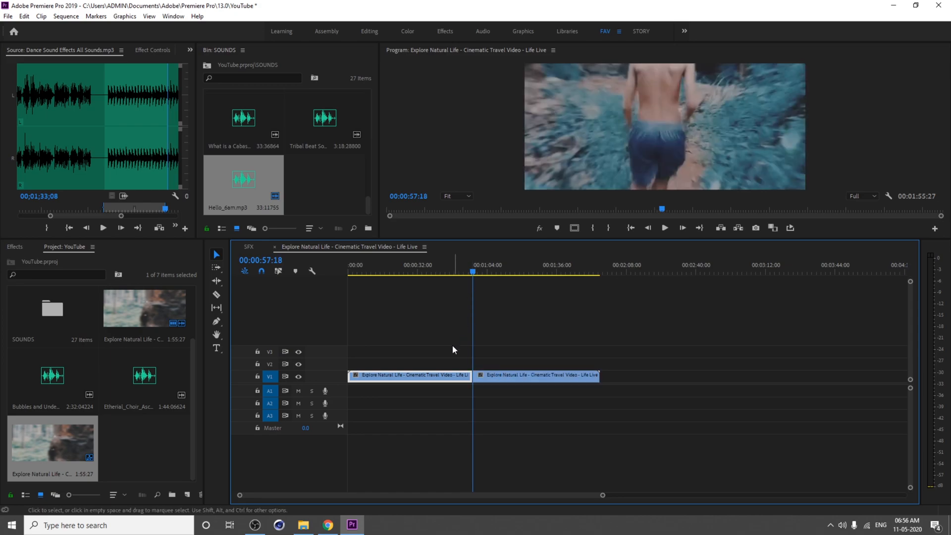
pyautogui.moveTo(419, 345); pyautogui.dragTo(435, 420)
pyautogui.press('Delete')
pyautogui.click(405, 373)
pyautogui.press('Delete')
pyautogui.press('Home')
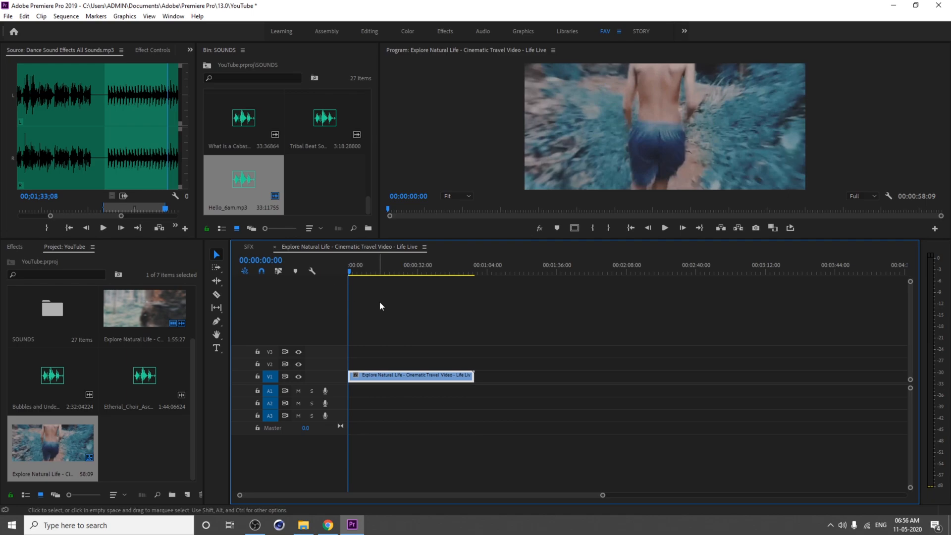
# Step: Cut the clip at about 5 seconds 26 frames and delete the part after the cut
pyautogui.press('=')
pyautogui.press('space')
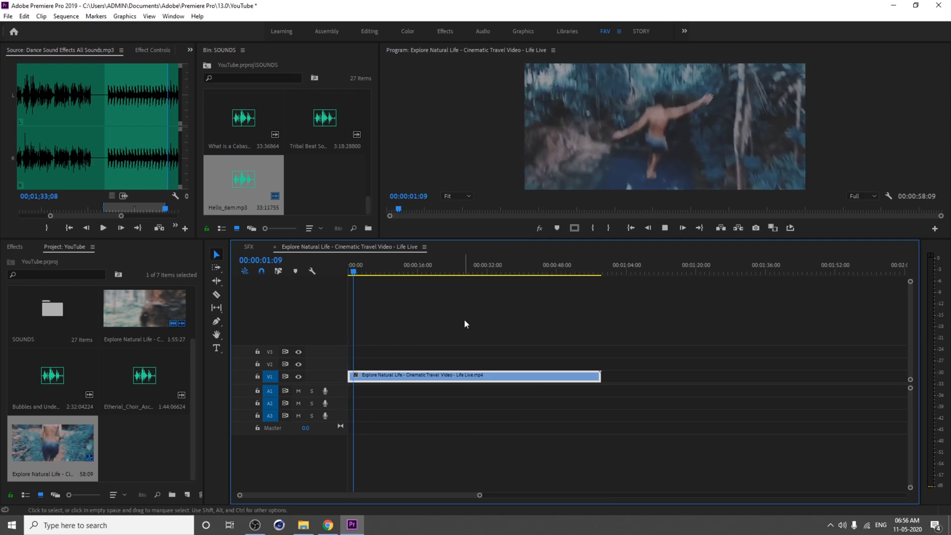
pyautogui.moveTo(364, 271); pyautogui.dragTo(376, 271)
pyautogui.hotkey('ctrl', 'k')
pyautogui.click(492, 377)
pyautogui.press('Delete')
# Step: Mark an In and Out range in Etherial_Choir_Ascends and place it on the audio track under the video
pyautogui.press('=')
pyautogui.press('=')
pyautogui.press('=')
pyautogui.press('=')
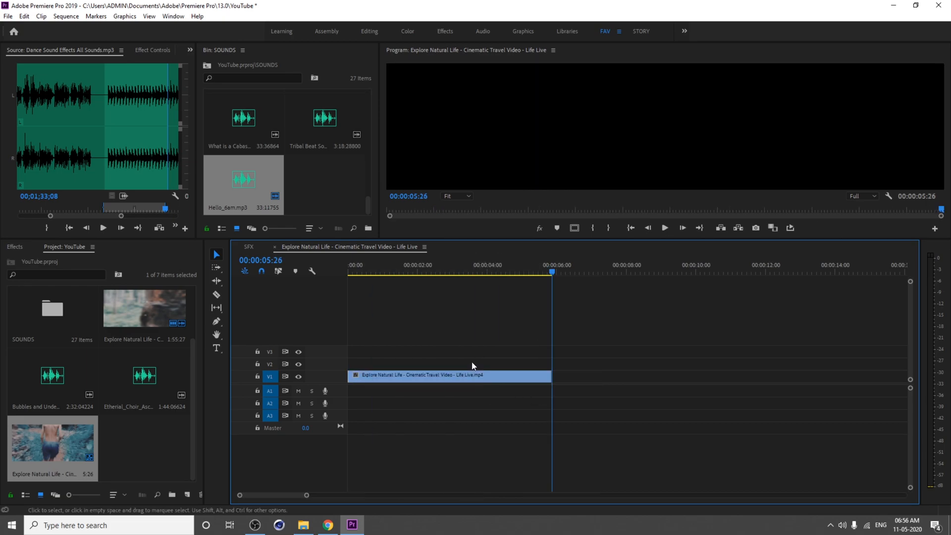
pyautogui.moveTo(495, 272); pyautogui.dragTo(317, 282)
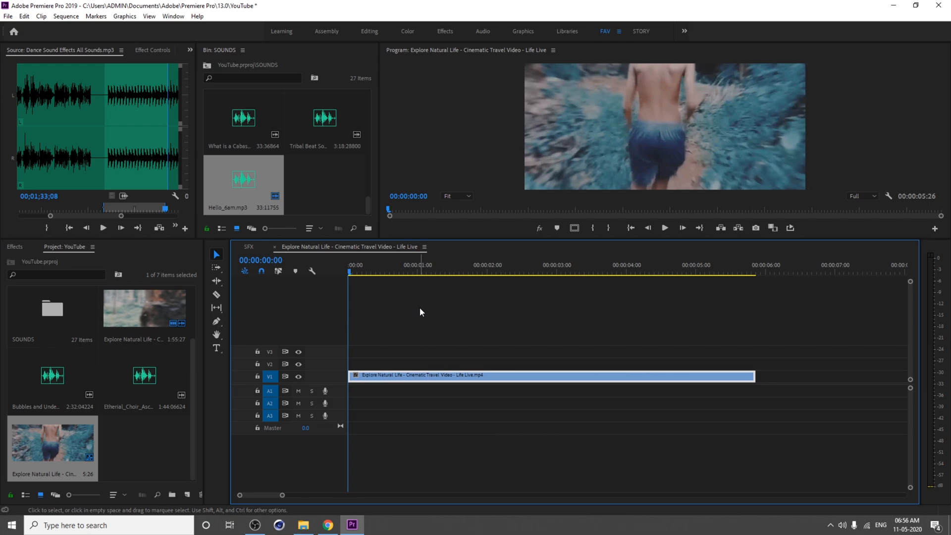
pyautogui.click(420, 311)
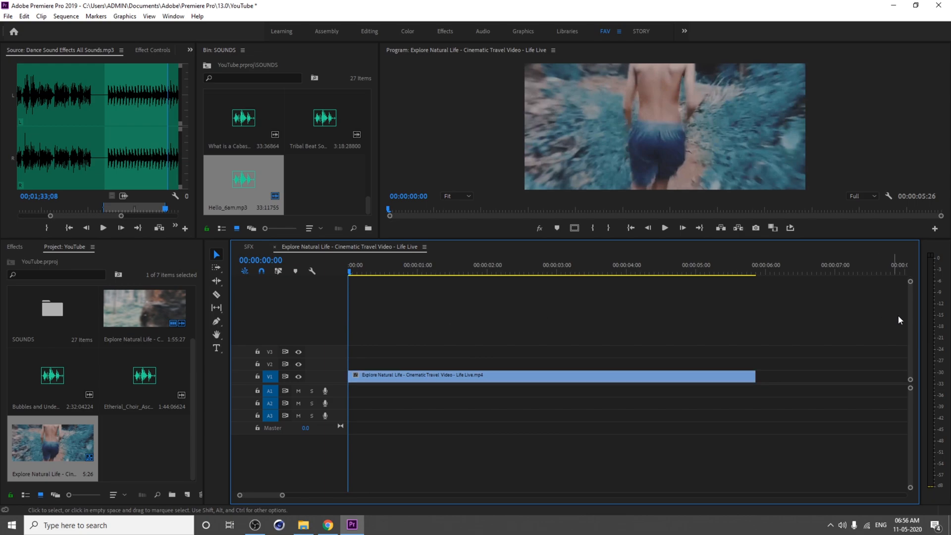
pyautogui.moveTo(718, 240); pyautogui.dragTo(703, 321)
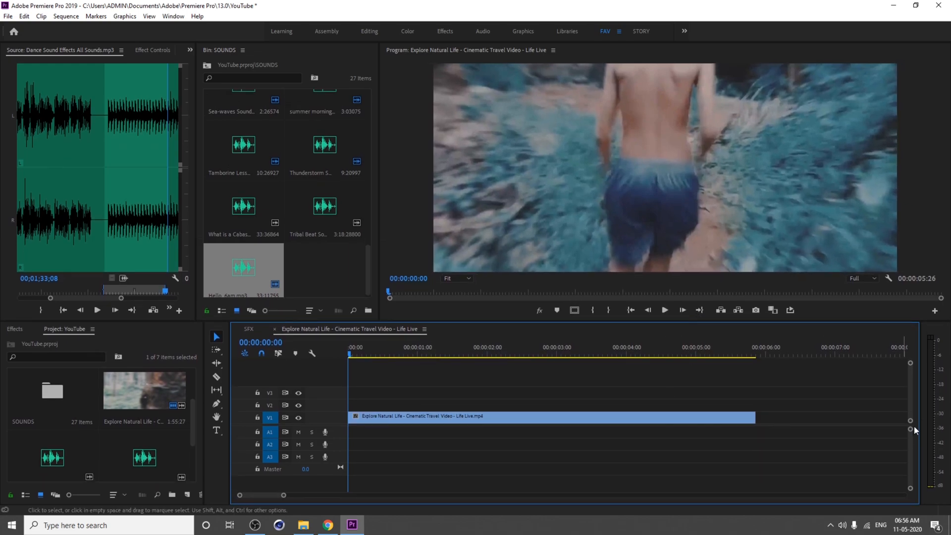
pyautogui.moveTo(910, 491); pyautogui.dragTo(910, 490)
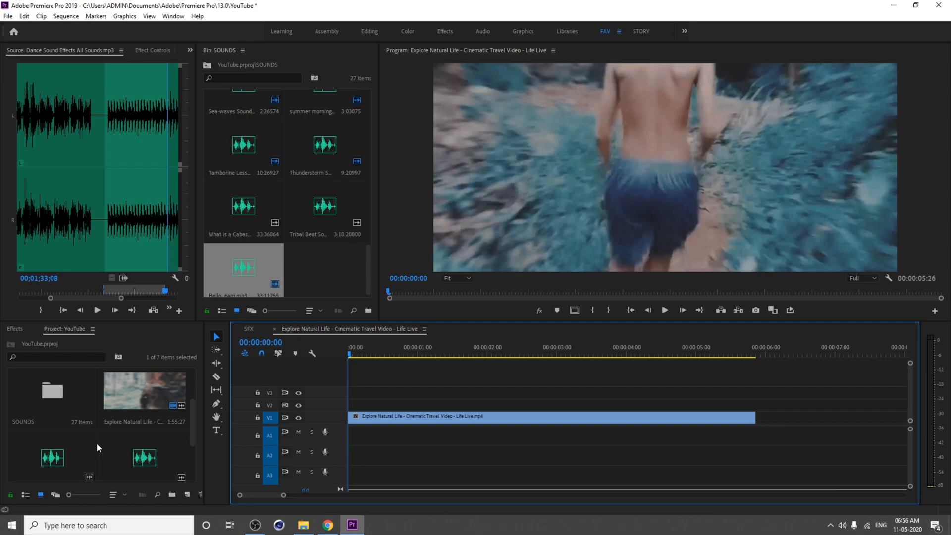
pyautogui.scroll(-3, 59, 451)
pyautogui.click(129, 388)
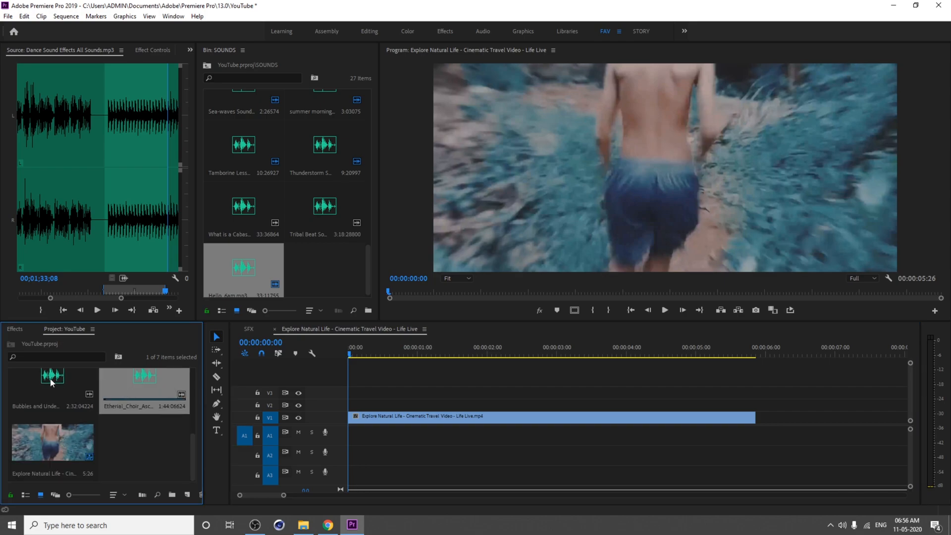
pyautogui.doubleClick(122, 380)
pyautogui.click(60, 294)
pyautogui.press('space')
pyautogui.click(77, 294)
pyautogui.click(96, 291)
pyautogui.click(94, 293)
pyautogui.press('o')
pyautogui.moveTo(94, 292); pyautogui.dragTo(755, 448)
pyautogui.press('i')
pyautogui.press('space')
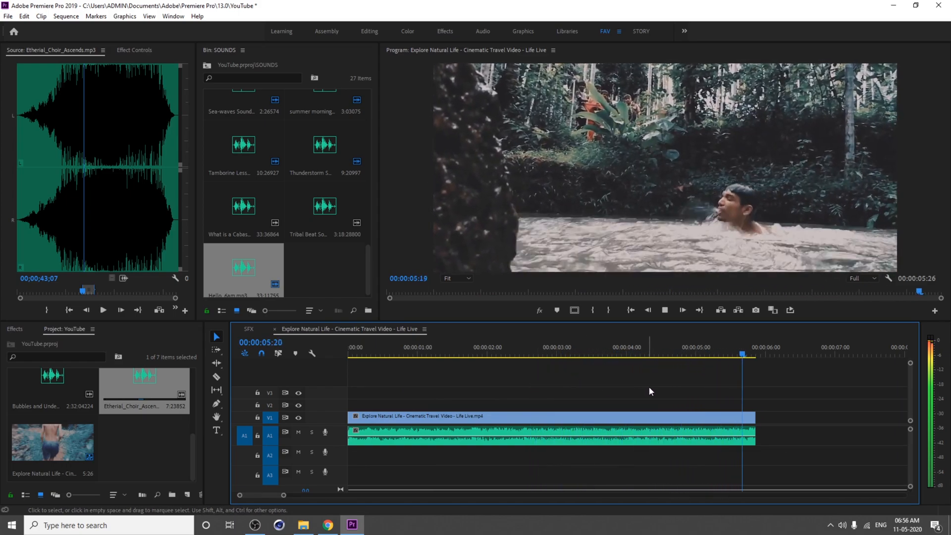
# Step: Lengthen the video and music clips to about 8 seconds 11 frames and return to the start
pyautogui.moveTo(788, 409); pyautogui.dragTo(867, 428)
pyautogui.click(734, 353)
pyautogui.press('space')
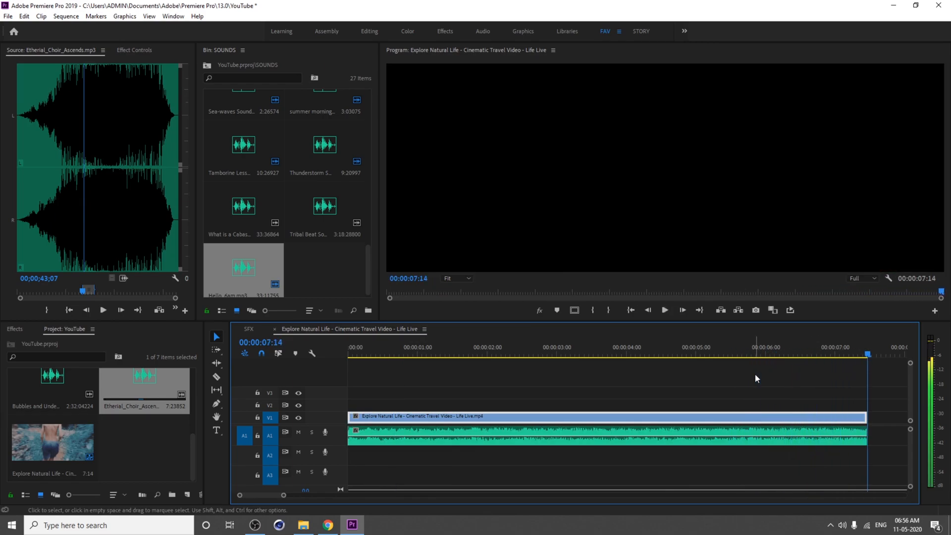
pyautogui.moveTo(877, 406); pyautogui.dragTo(845, 449)
pyautogui.moveTo(873, 419); pyautogui.dragTo(930, 419)
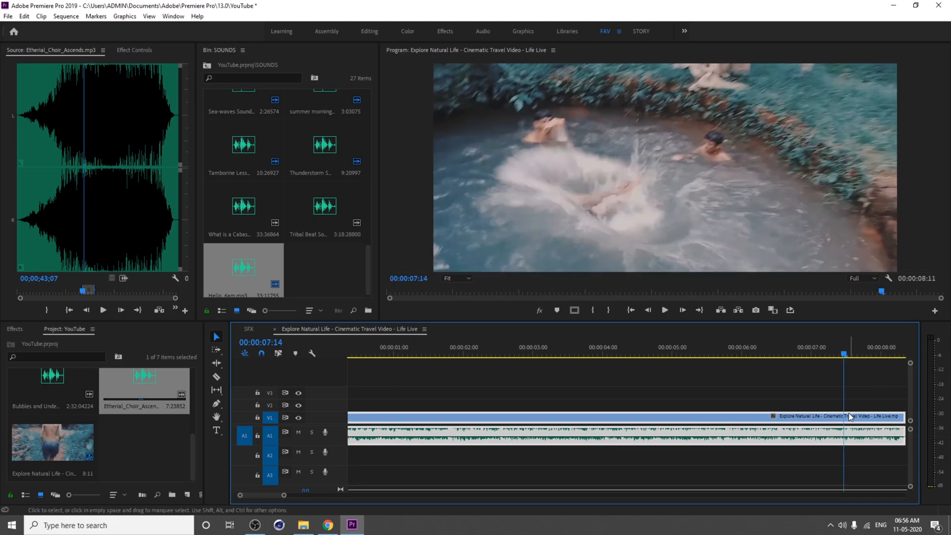
pyautogui.press('-')
pyautogui.click(672, 414)
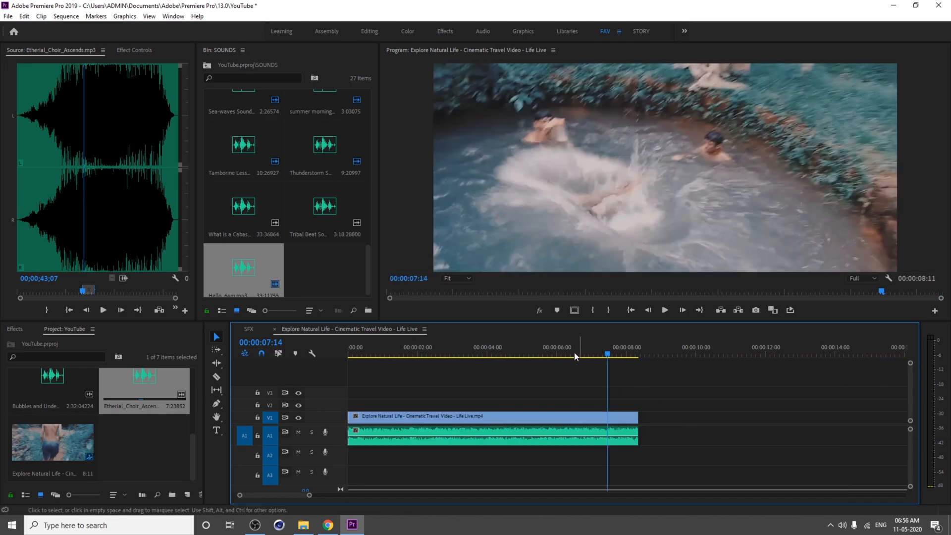
pyautogui.press('Home')
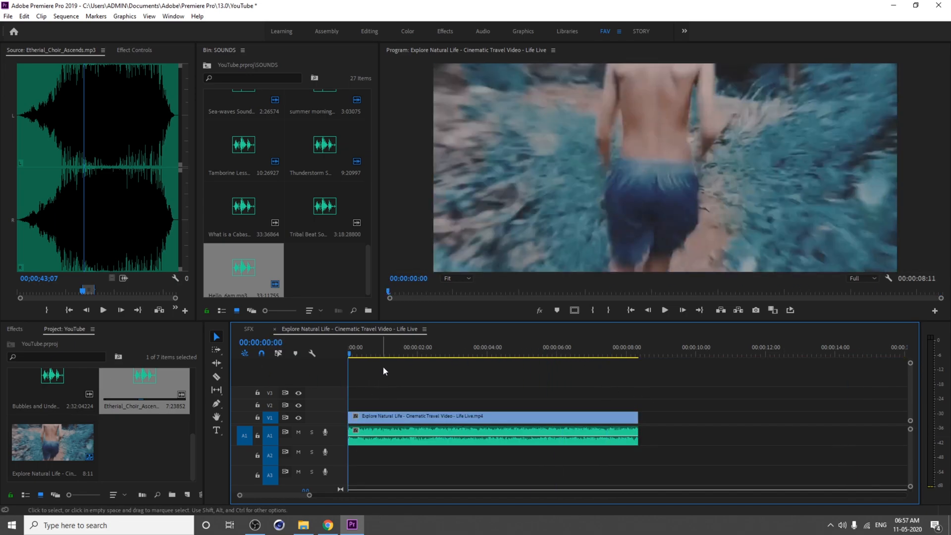
# Step: Apply the Parametric Equalizer audio effect to the Etherial_Choir_Ascends music clip and show its effect controls
pyautogui.click(153, 454)
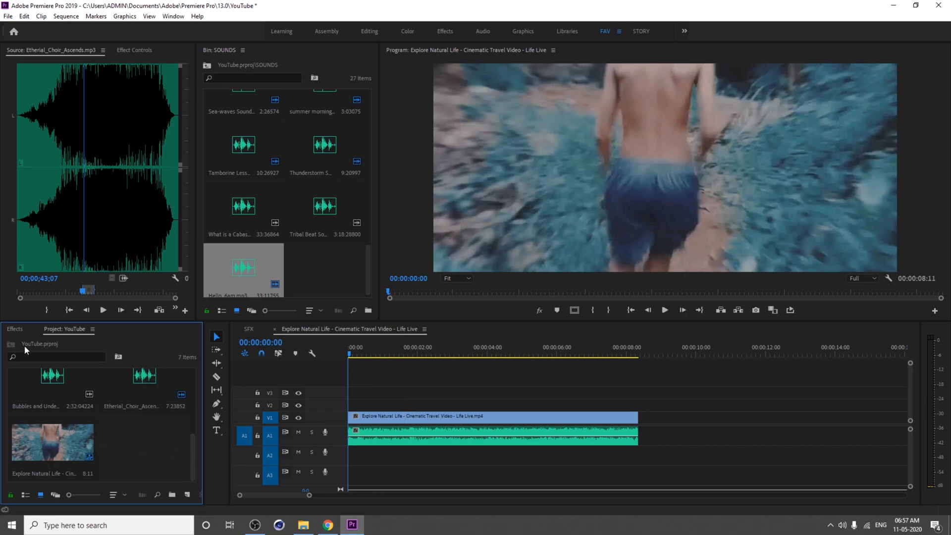
pyautogui.click(21, 329)
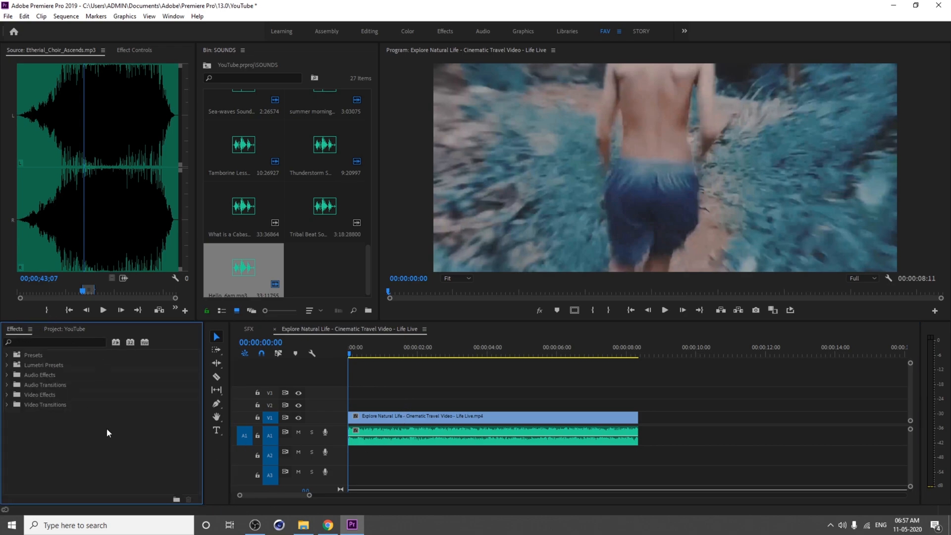
pyautogui.click(440, 438)
pyautogui.click(55, 397)
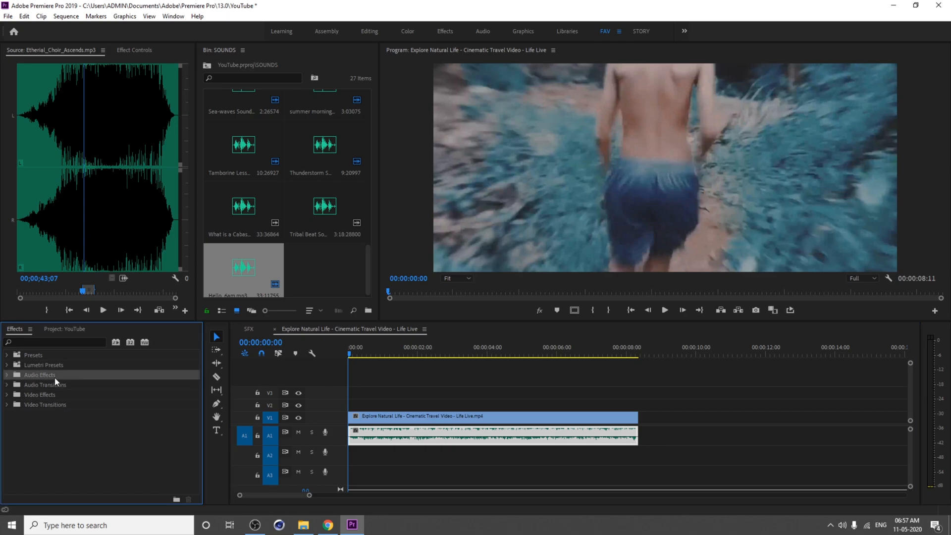
pyautogui.doubleClick(54, 378)
pyautogui.scroll(-3, 59, 380)
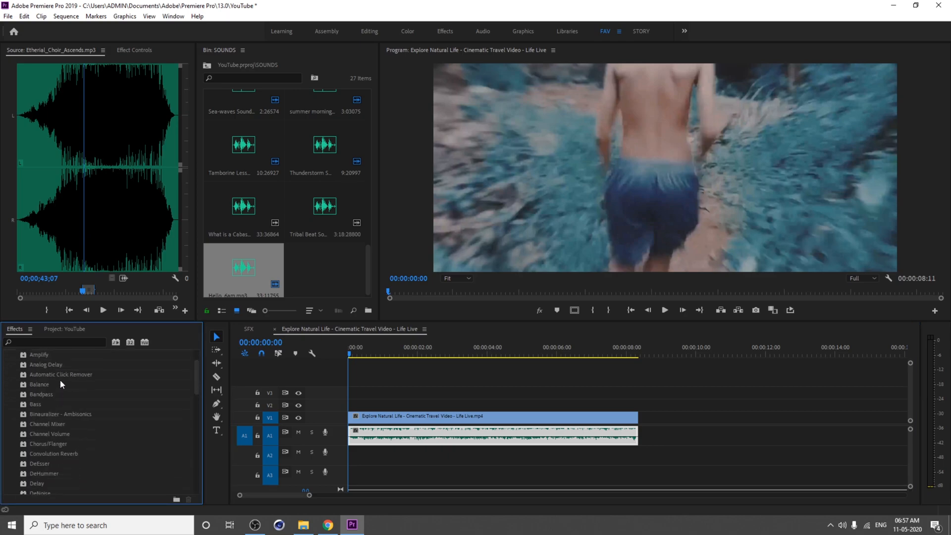
pyautogui.click(48, 355)
pyautogui.scroll(2, 50, 378)
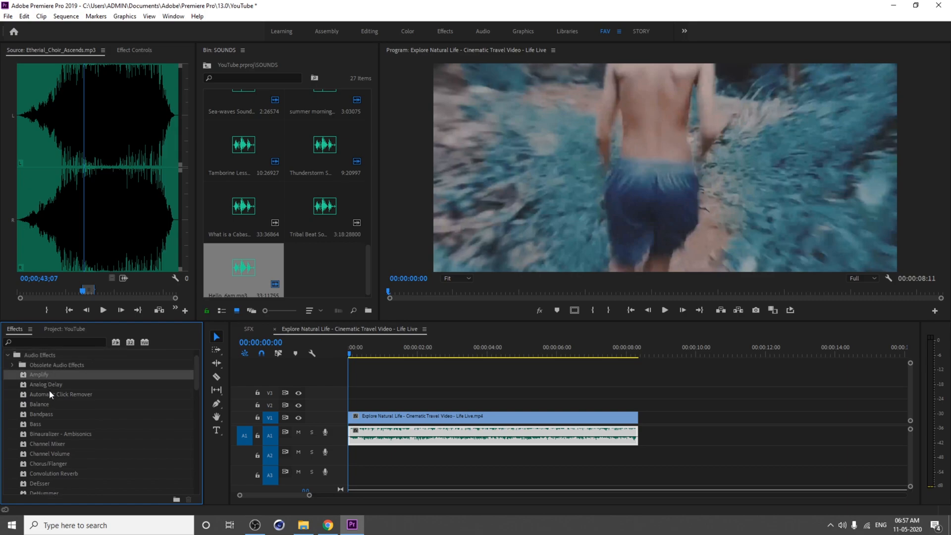
pyautogui.scroll(-2, 58, 418)
pyautogui.scroll(-2, 69, 426)
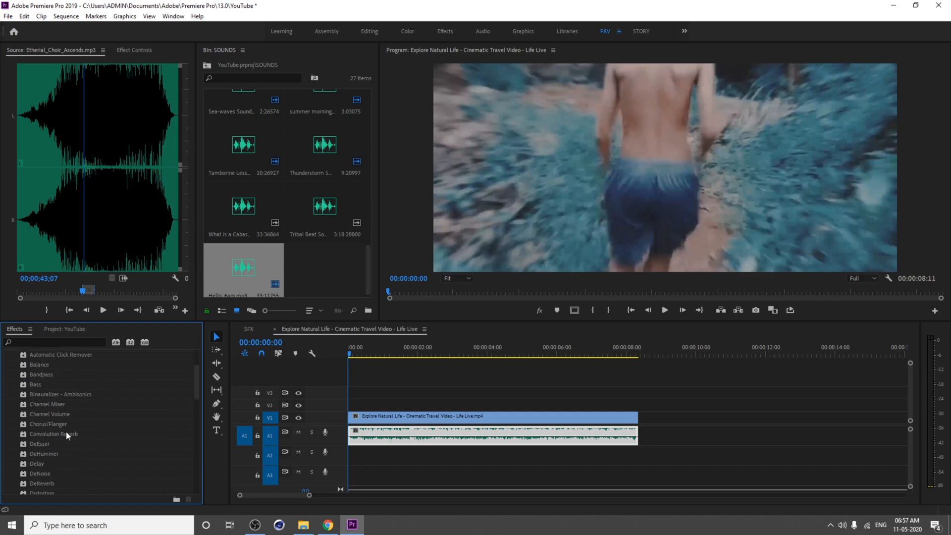
pyautogui.scroll(-3, 61, 434)
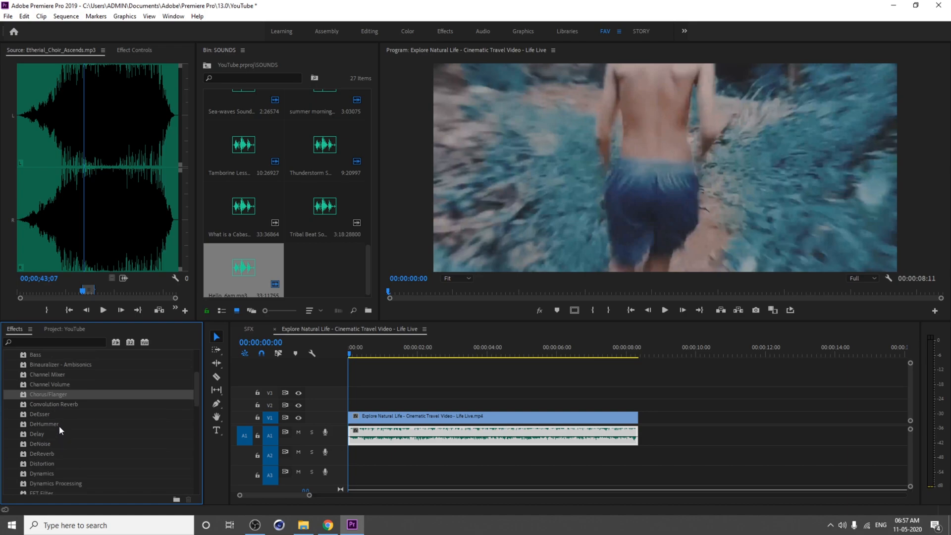
pyautogui.scroll(-5, 57, 425)
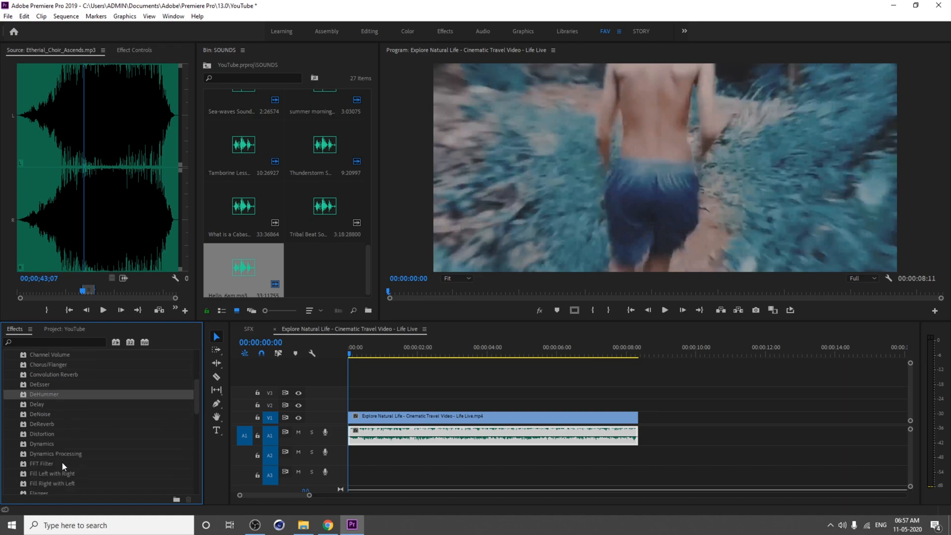
pyautogui.scroll(-13, 64, 462)
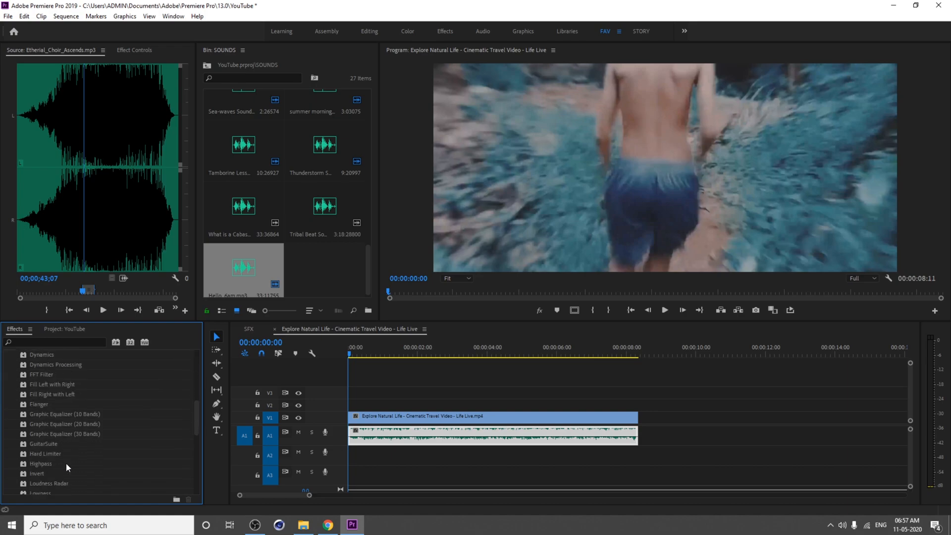
pyautogui.scroll(-5, 67, 462)
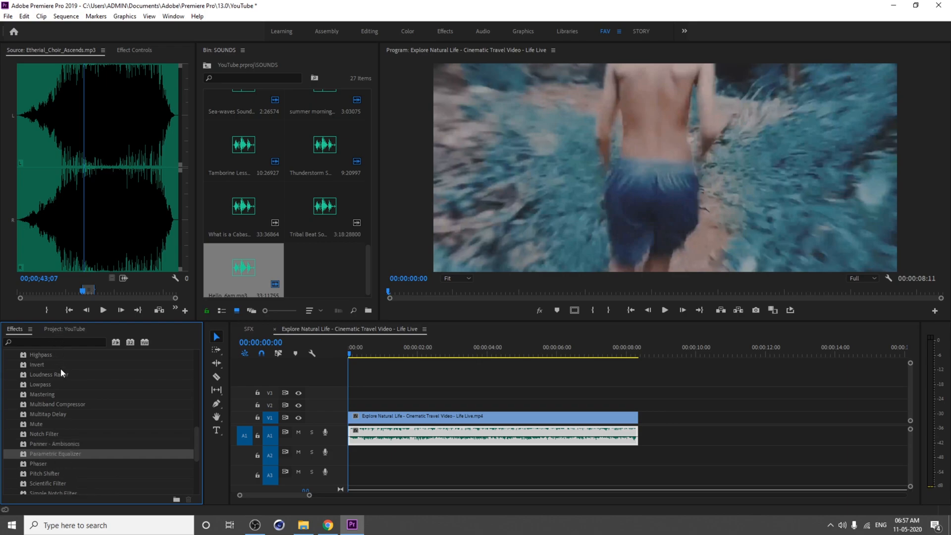
pyautogui.moveTo(46, 452); pyautogui.dragTo(411, 441)
pyautogui.click(137, 51)
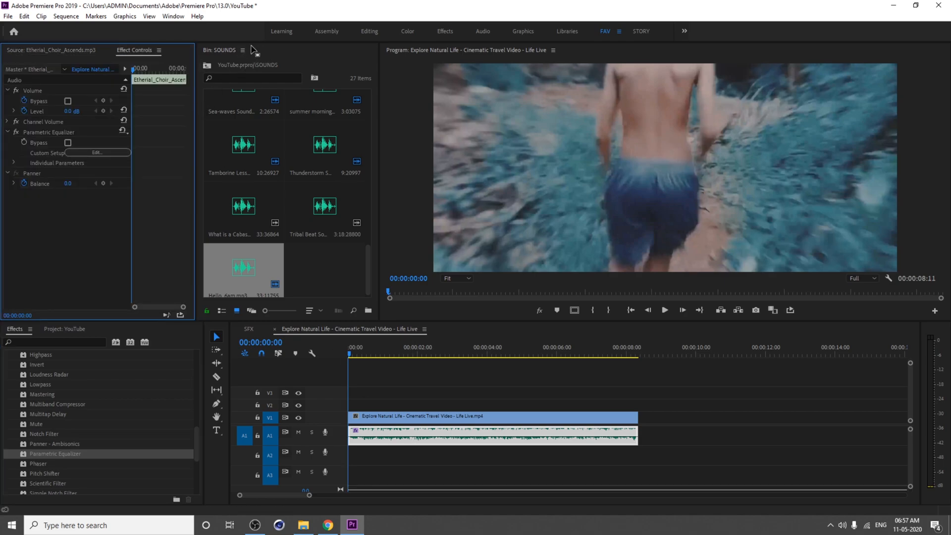
# Step: Close the SOUNDS bin panel and expand, then collapse, the equalizer's individual parameters
pyautogui.click(243, 50)
pyautogui.click(285, 56)
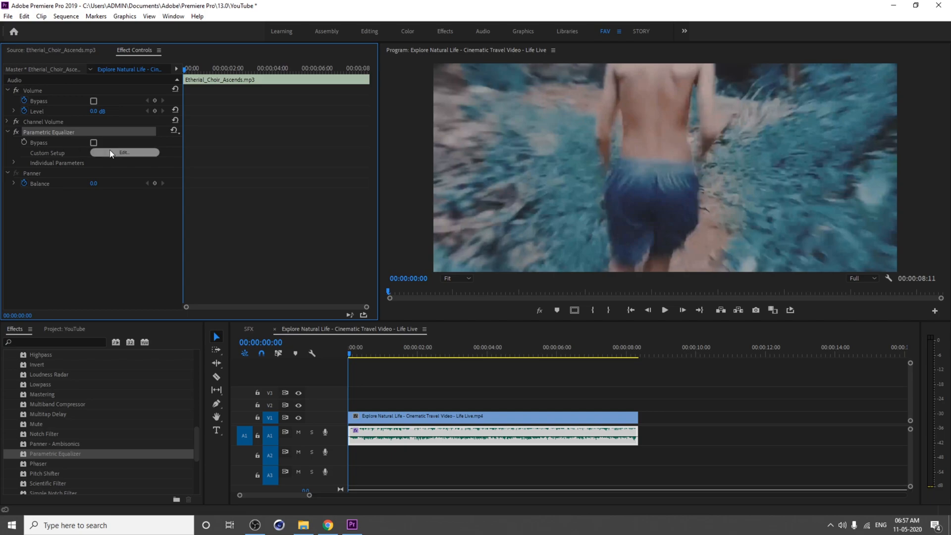
pyautogui.click(13, 163)
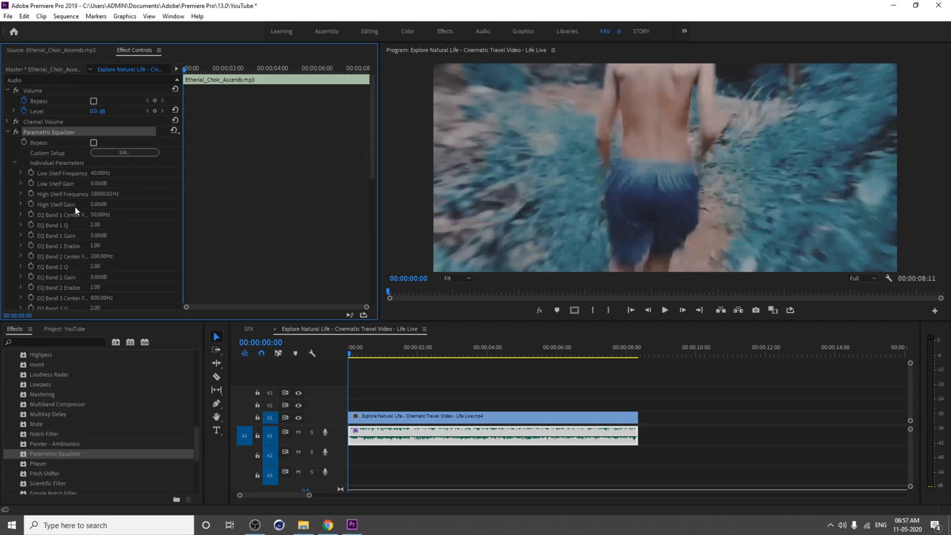
pyautogui.scroll(-3, 74, 208)
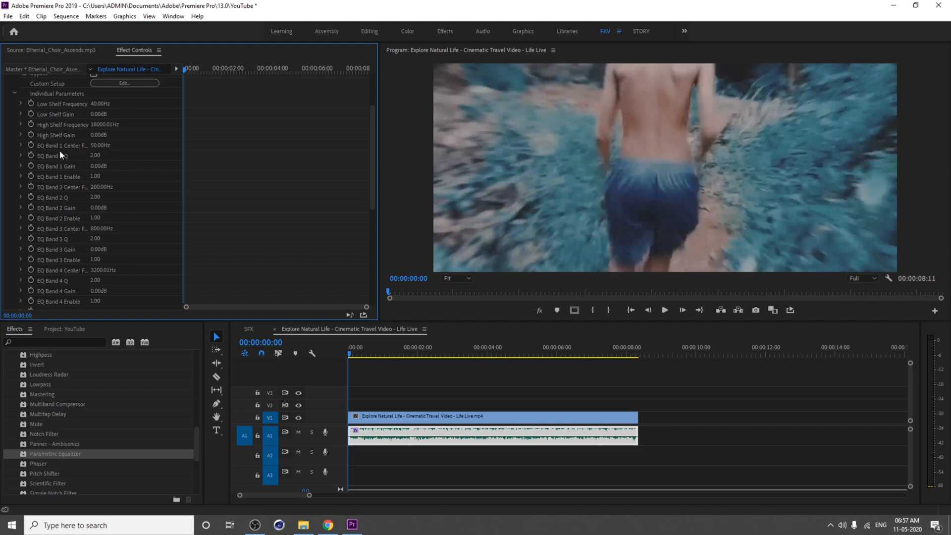
pyautogui.scroll(3, 32, 270)
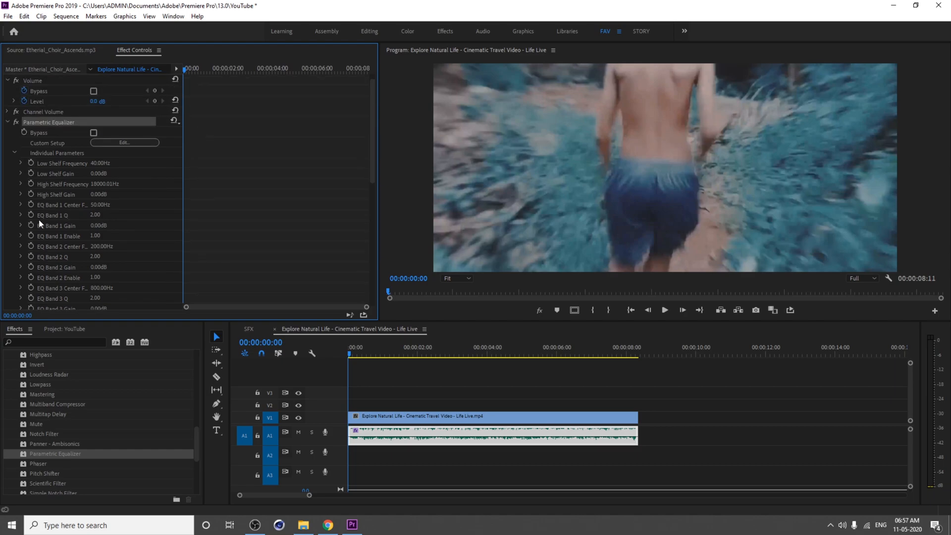
pyautogui.click(14, 161)
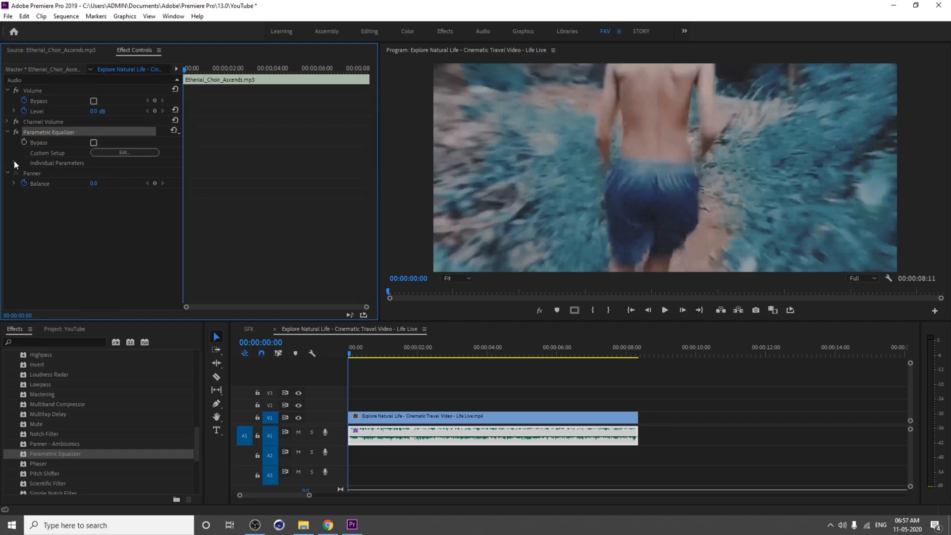
# Step: Open the Parametric Equalizer's custom setup editor, move it up, and play the sequence from the start
pyautogui.click(125, 152)
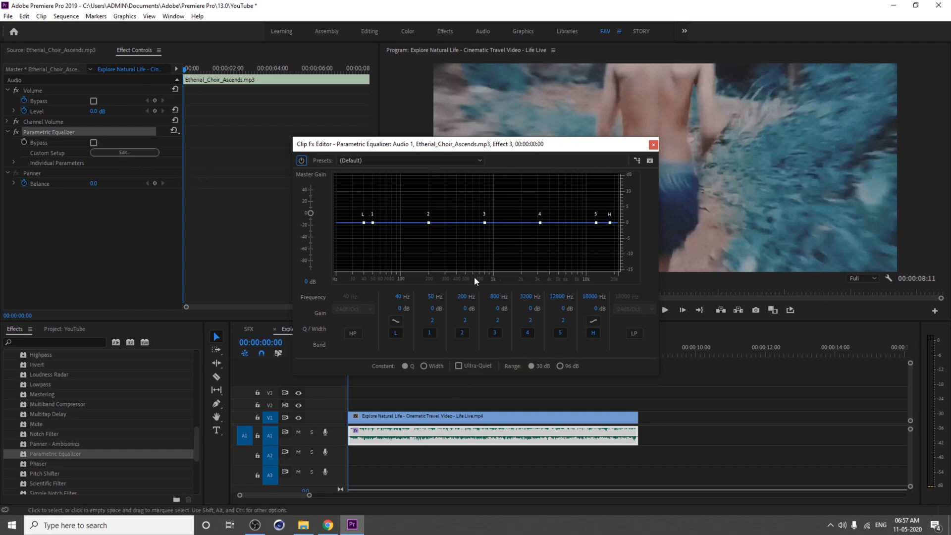
pyautogui.moveTo(428, 144); pyautogui.dragTo(415, 89)
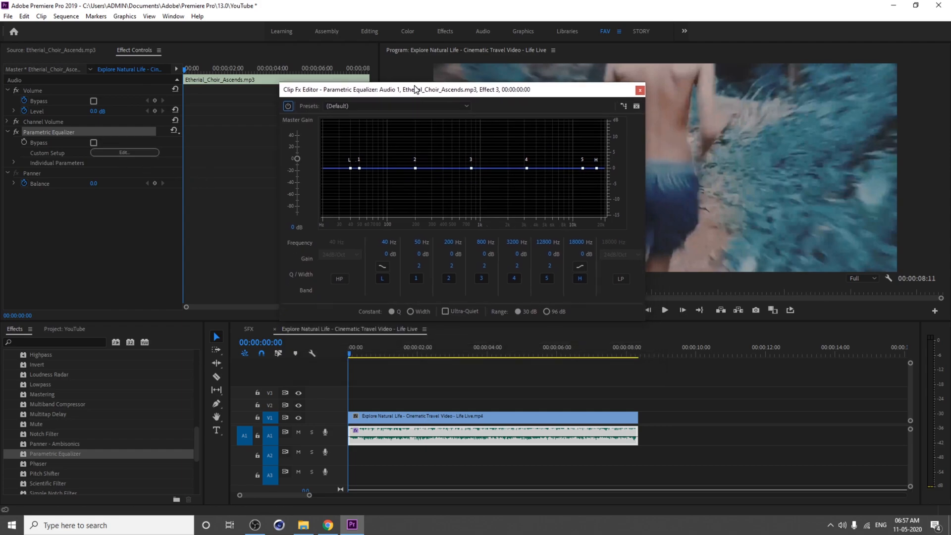
pyautogui.click(355, 346)
pyautogui.press('space')
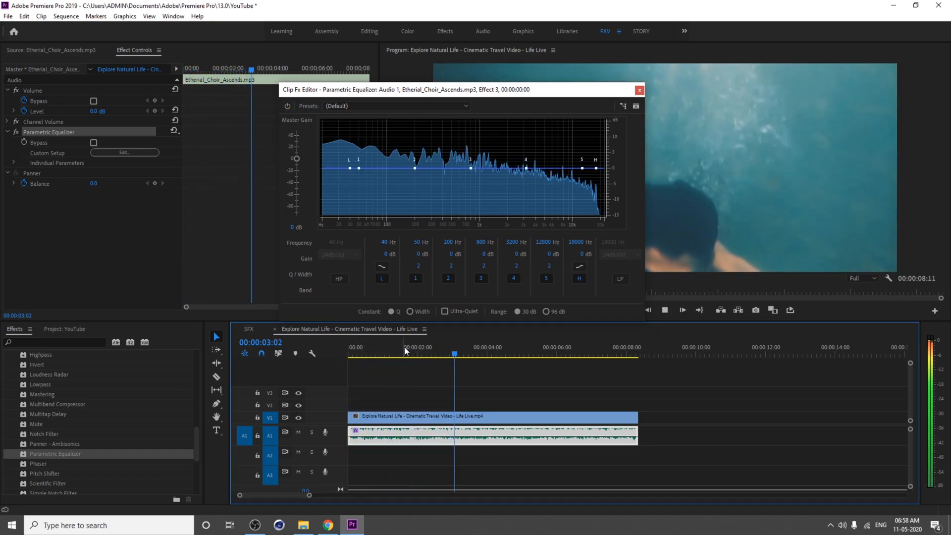
pyautogui.press('space')
# Step: Lower the high-shelf band to about 818 Hz at -15 dB and preview the music
pyautogui.moveTo(596, 169); pyautogui.dragTo(591, 192)
pyautogui.moveTo(494, 260); pyautogui.dragTo(464, 263)
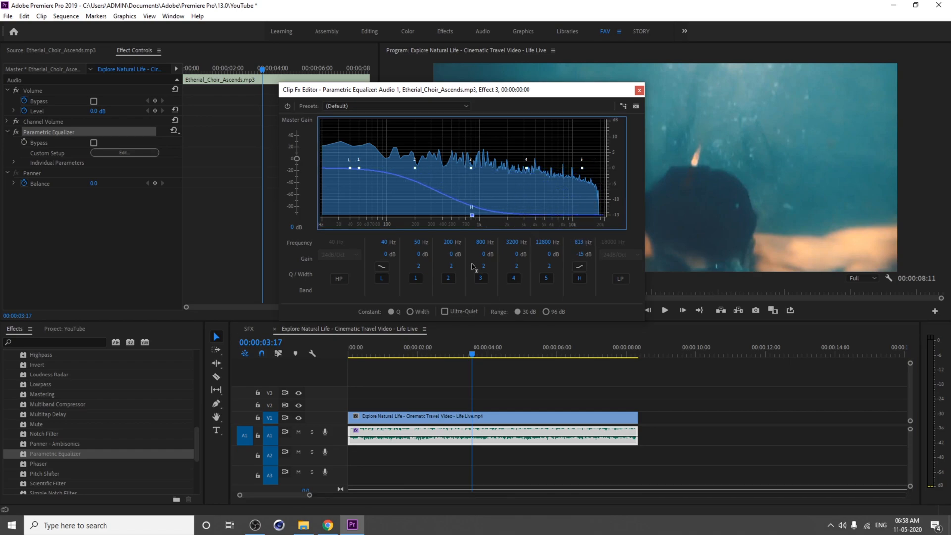
pyautogui.moveTo(364, 356); pyautogui.dragTo(343, 357)
pyautogui.press('space')
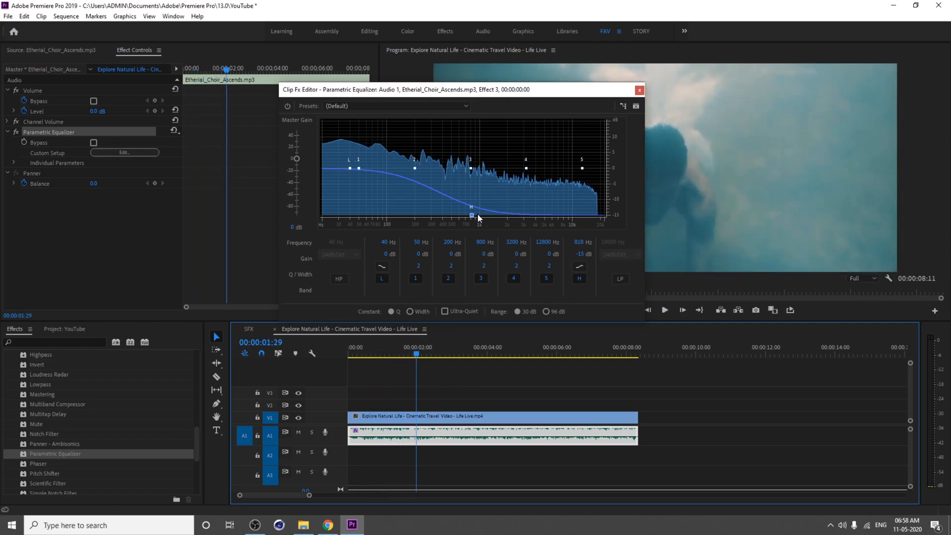
pyautogui.press('space')
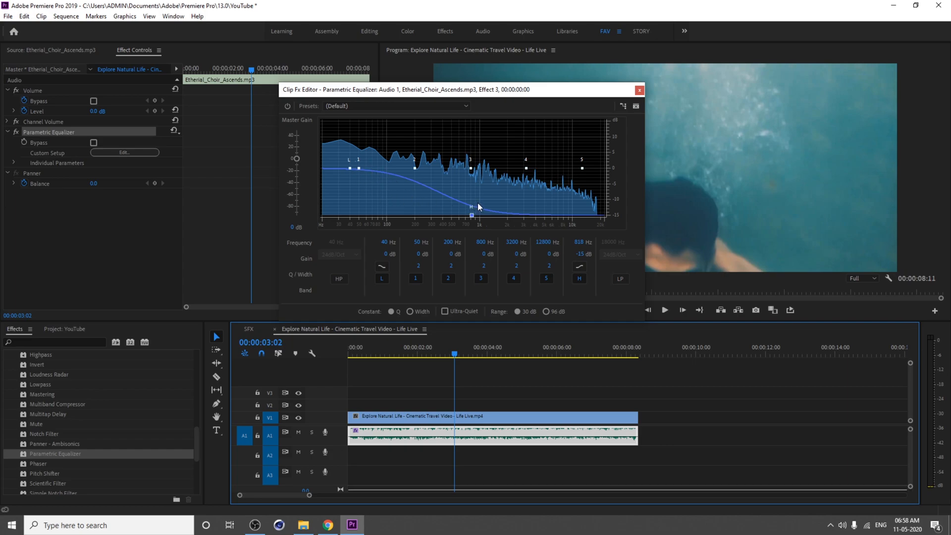
# Step: Reset the equalizer bands by choosing the (Default) preset
pyautogui.moveTo(359, 168)
pyautogui.mouseDown()
pyautogui.moveTo(352, 194)
pyautogui.moveTo(359, 169)
pyautogui.mouseUp()
pyautogui.click(343, 107)
pyautogui.click(350, 115)
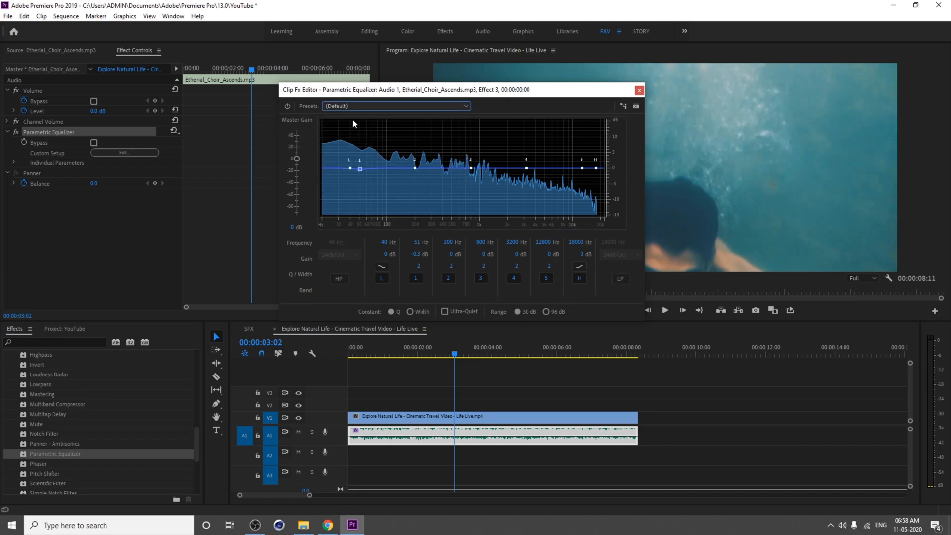
# Step: Set the high-shelf band to about 355 Hz at -15 dB and the low-shelf band to about -11.8 dB, previewing playback
pyautogui.moveTo(596, 168); pyautogui.dragTo(438, 215)
pyautogui.moveTo(351, 167); pyautogui.dragTo(373, 206)
pyautogui.click(362, 350)
pyautogui.press('space')
pyautogui.press('space')
pyautogui.press('space')
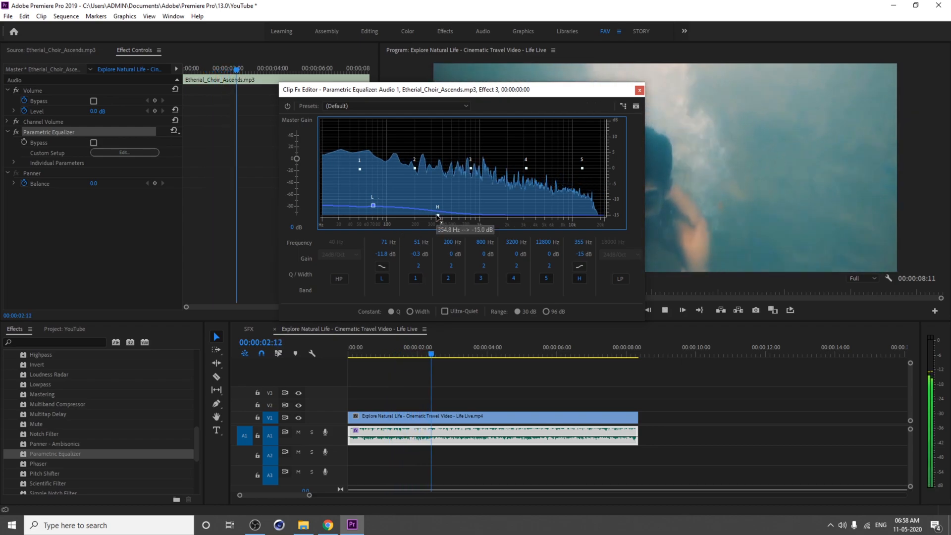
pyautogui.press('space')
pyautogui.moveTo(484, 353); pyautogui.dragTo(504, 356)
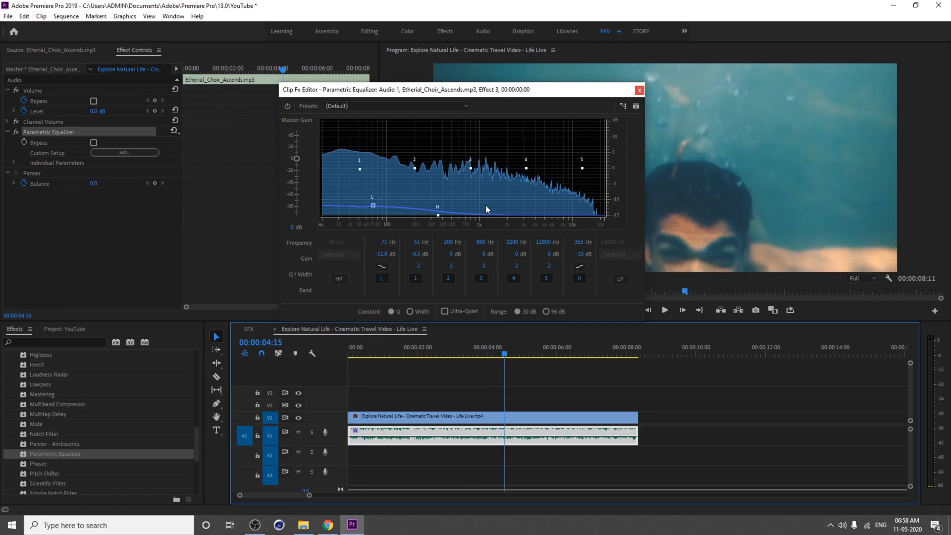
pyautogui.press('space')
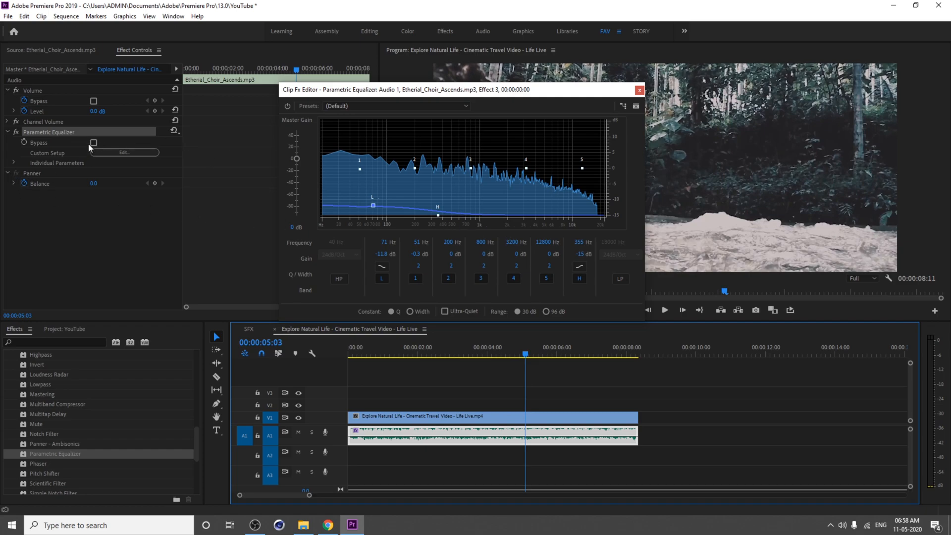
# Step: Close the equalizer editor and play the sequence from about 2 seconds
pyautogui.click(640, 91)
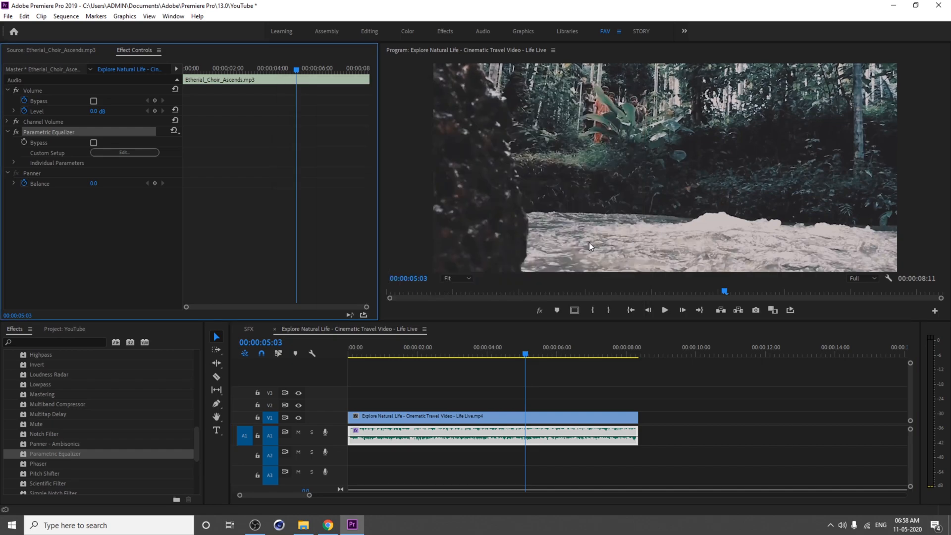
pyautogui.click(408, 347)
pyautogui.press('space')
pyautogui.press('space')
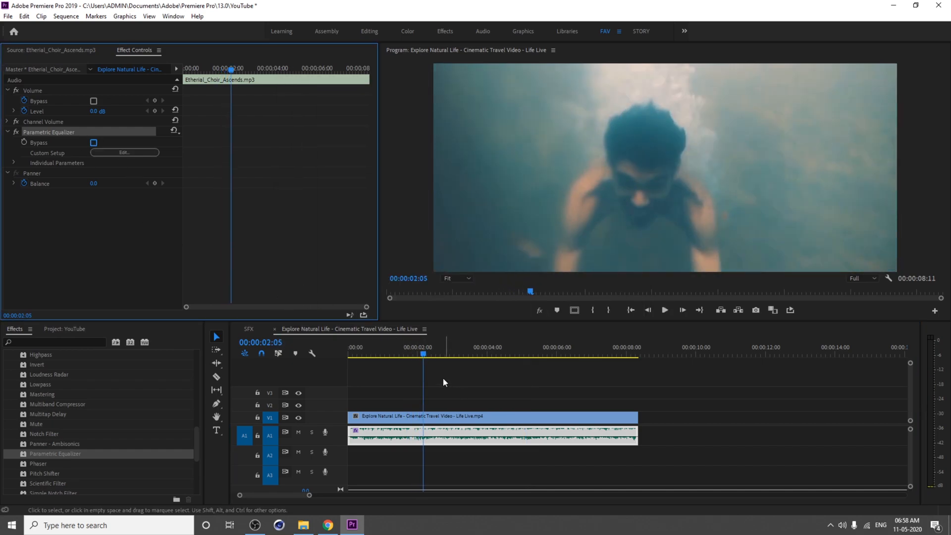
pyautogui.press('space')
pyautogui.press('space')
# Step: Bypass the Parametric Equalizer and replay the sequence to compare the sound
pyautogui.click(94, 142)
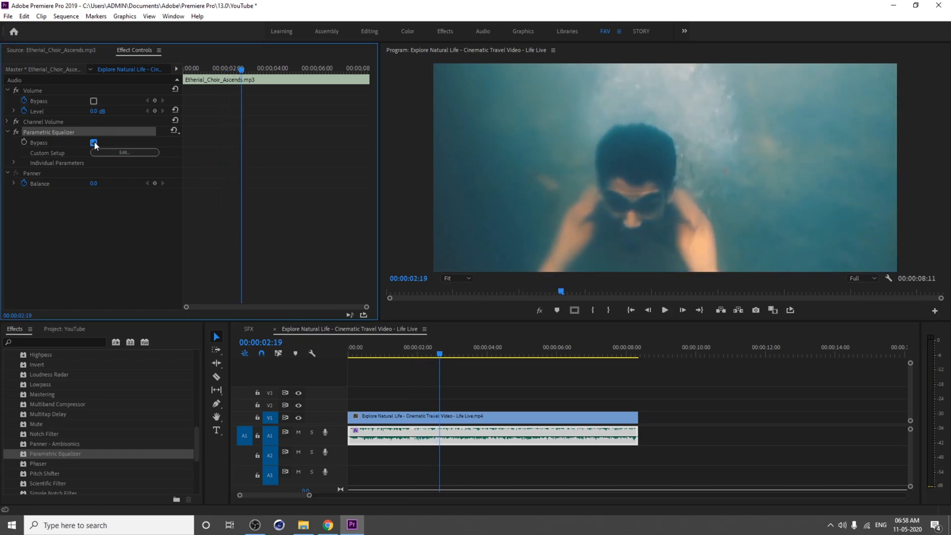
pyautogui.click(453, 390)
pyautogui.click(435, 429)
pyautogui.press('space')
pyautogui.click(378, 357)
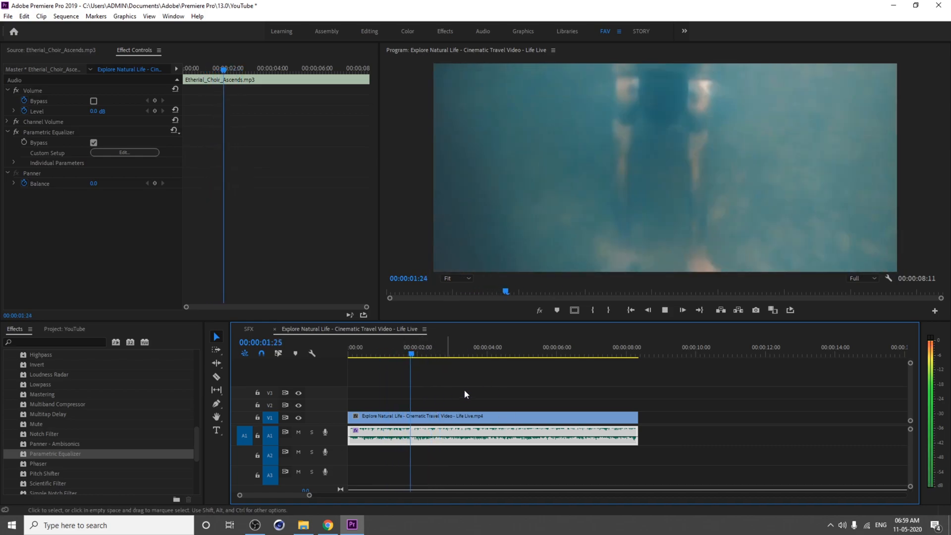
pyautogui.press('space')
# Step: Switch Bypass off, replay from about 1 second 17 frames, and bypass the equalizer again
pyautogui.click(94, 143)
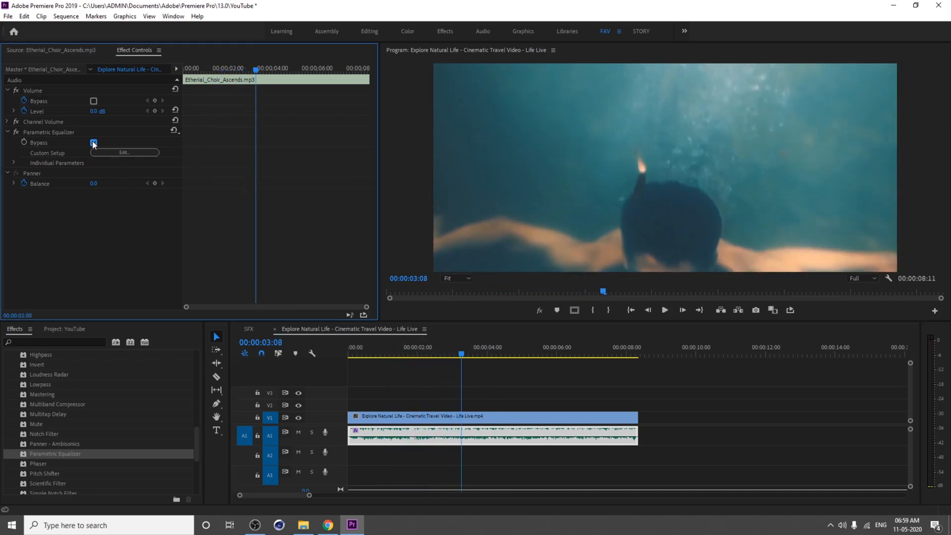
pyautogui.click(448, 347)
pyautogui.press('space')
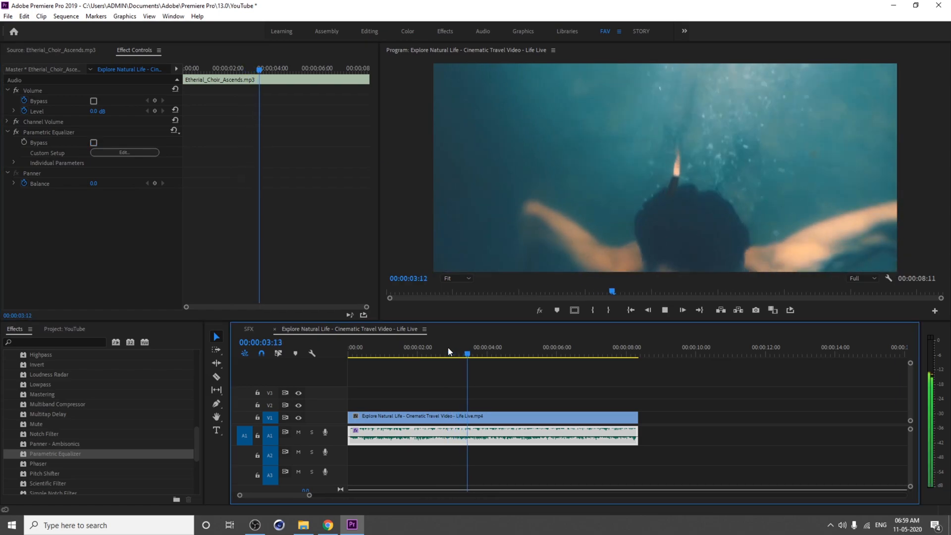
pyautogui.click(448, 346)
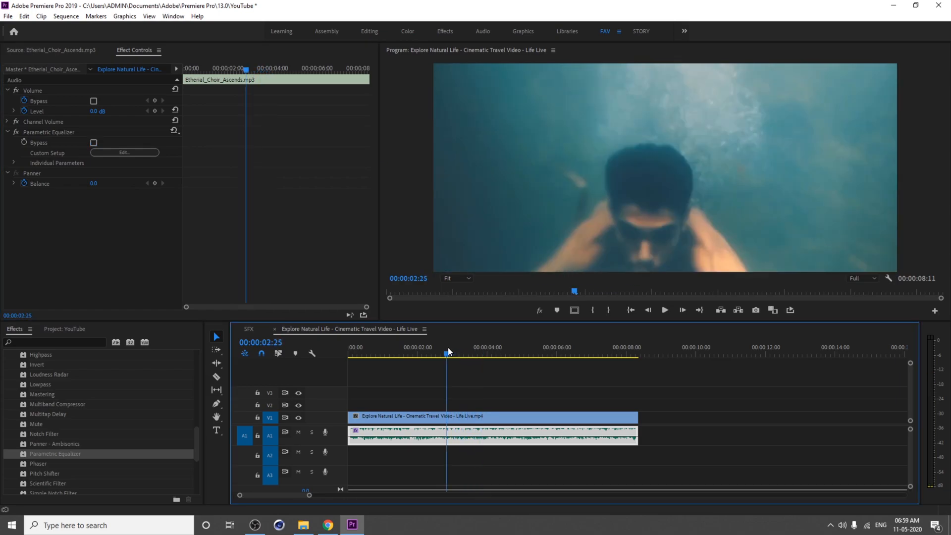
pyautogui.moveTo(448, 346); pyautogui.dragTo(405, 352)
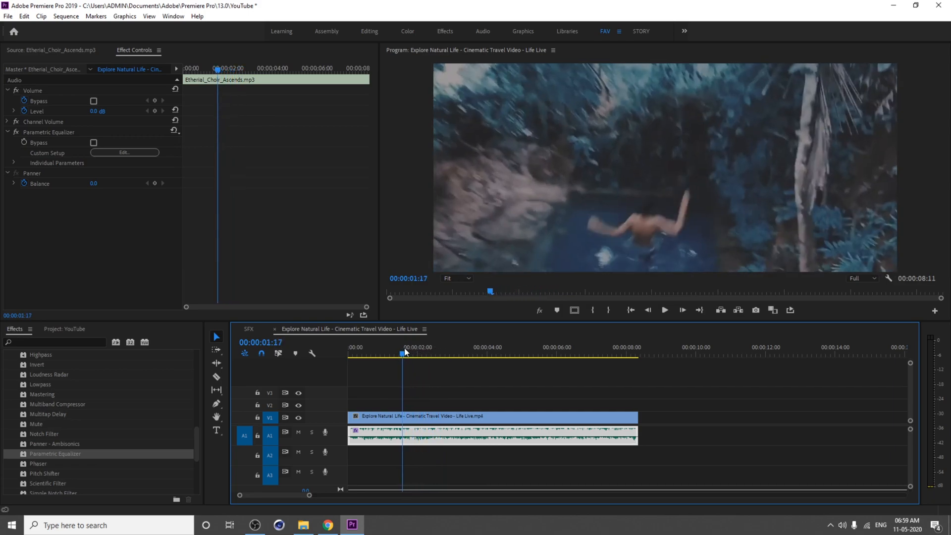
pyautogui.click(93, 142)
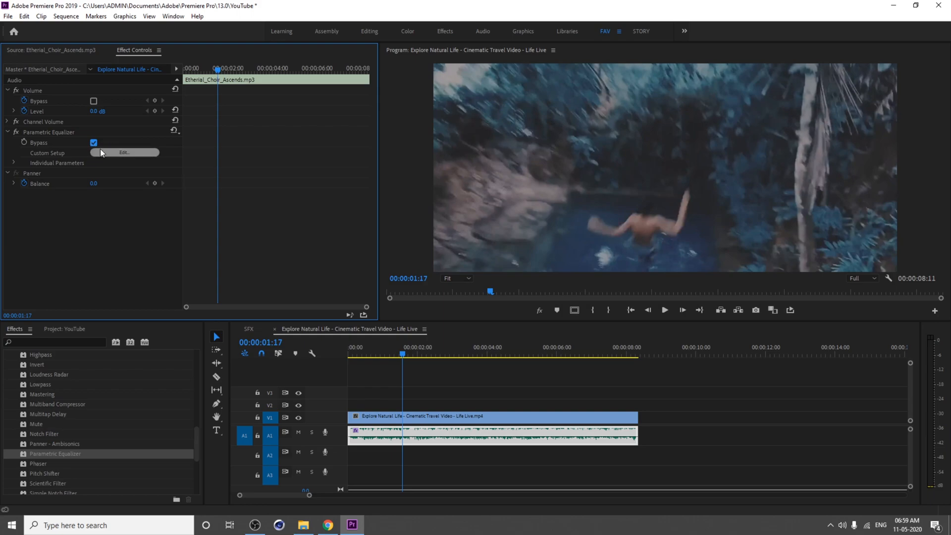
# Step: Replay the sequence from the start with the equalizer bypassed
pyautogui.click(402, 357)
pyautogui.moveTo(401, 355); pyautogui.dragTo(326, 366)
pyautogui.press('space')
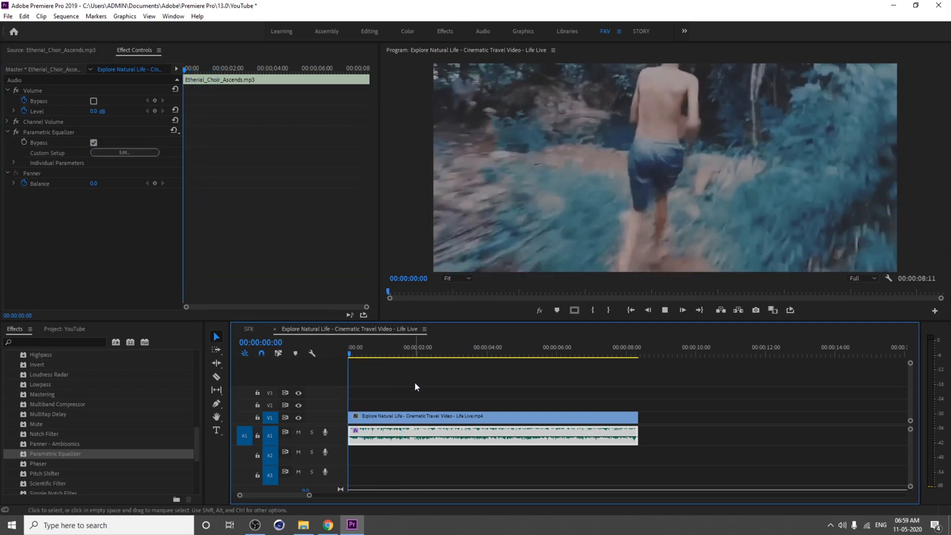
pyautogui.press('space')
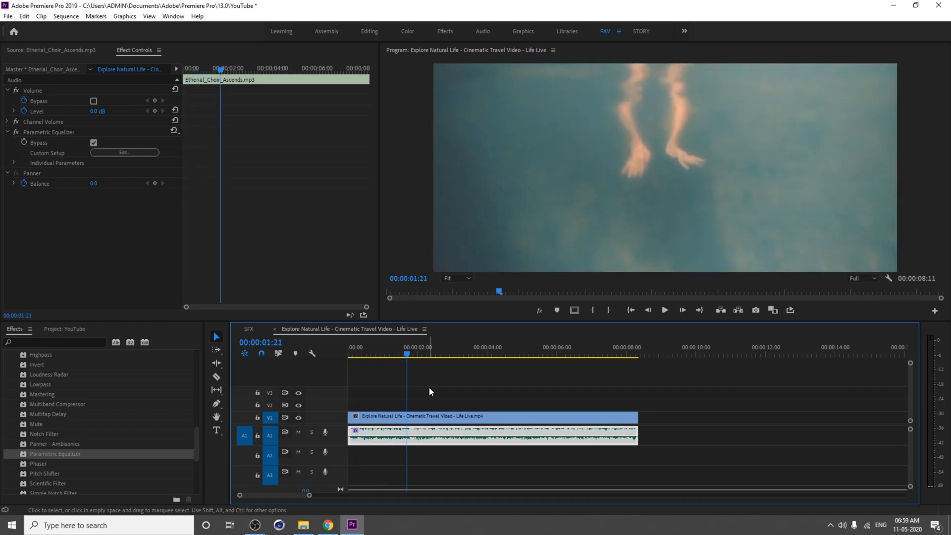
# Step: Turn on keyframing for the equalizer's Bypass at about 1 second 21 frames
pyautogui.press('Left')
pyautogui.press('Left')
pyautogui.press('Right')
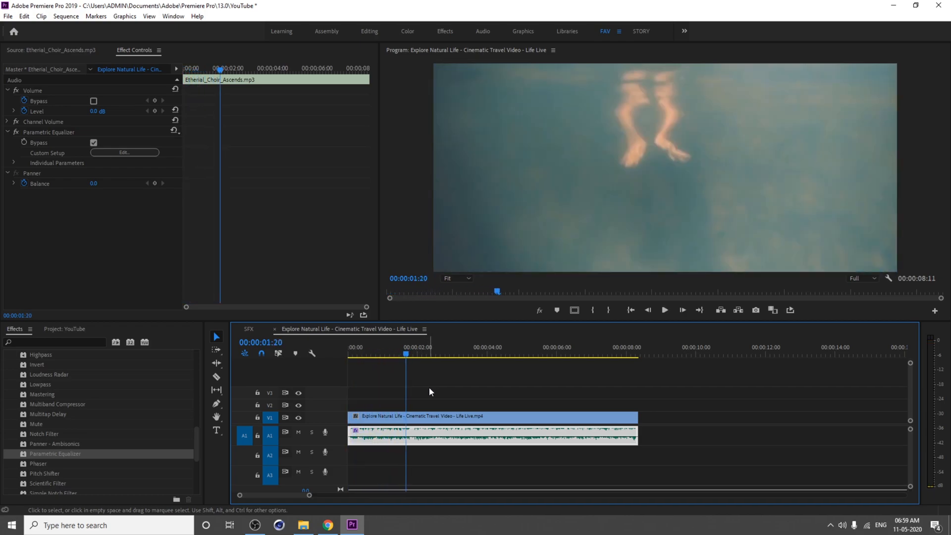
pyautogui.click(25, 143)
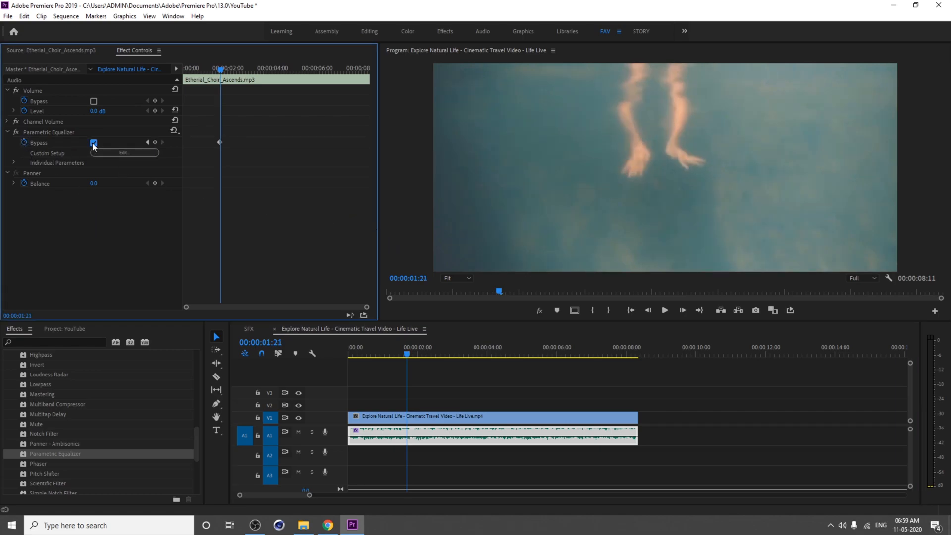
# Step: Play the sequence from the beginning to hear the Bypass keyframe
pyautogui.scroll(5, 225, 206)
pyautogui.scroll(-1, 267, 173)
pyautogui.click(398, 350)
pyautogui.press('Home')
pyautogui.press('space')
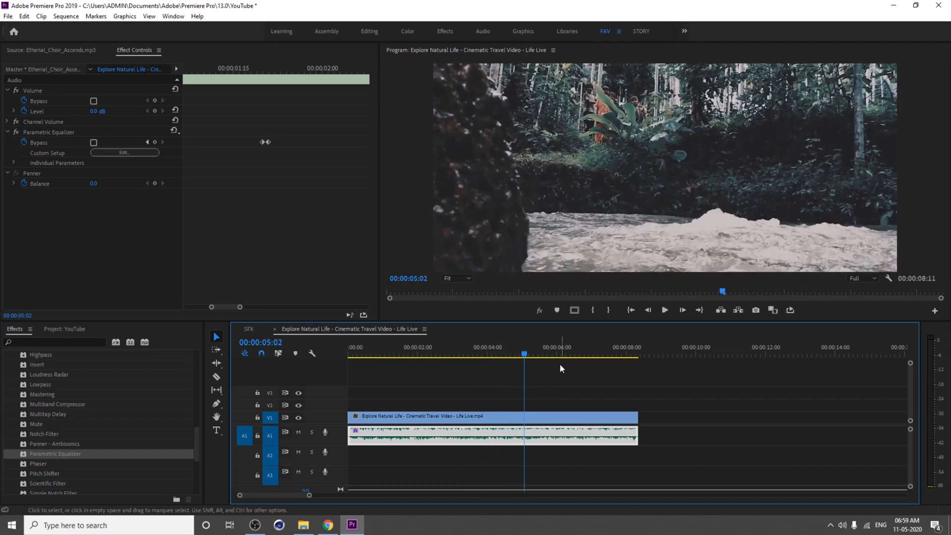
# Step: Add a Bypass keyframe at about 4 seconds 16 frames and play the passage
pyautogui.moveTo(526, 356); pyautogui.dragTo(508, 367)
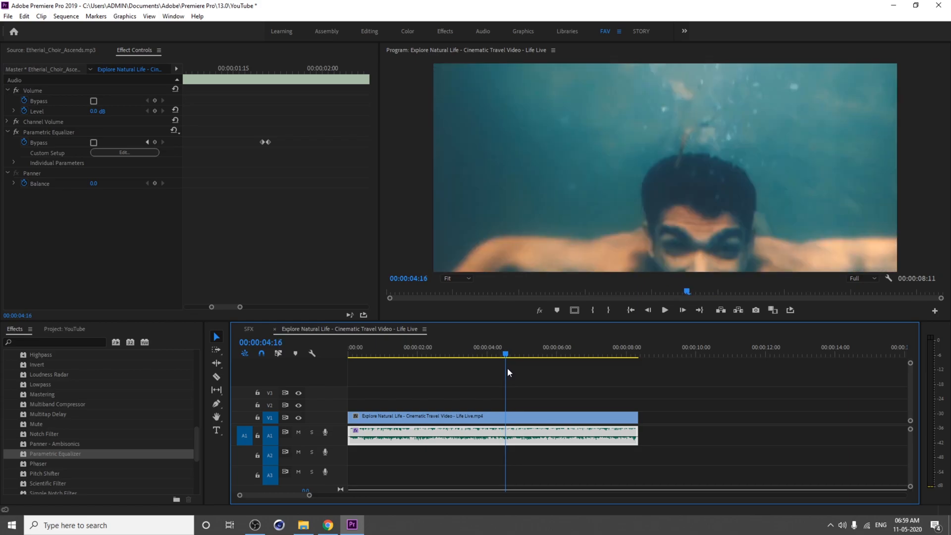
pyautogui.click(153, 142)
pyautogui.click(126, 242)
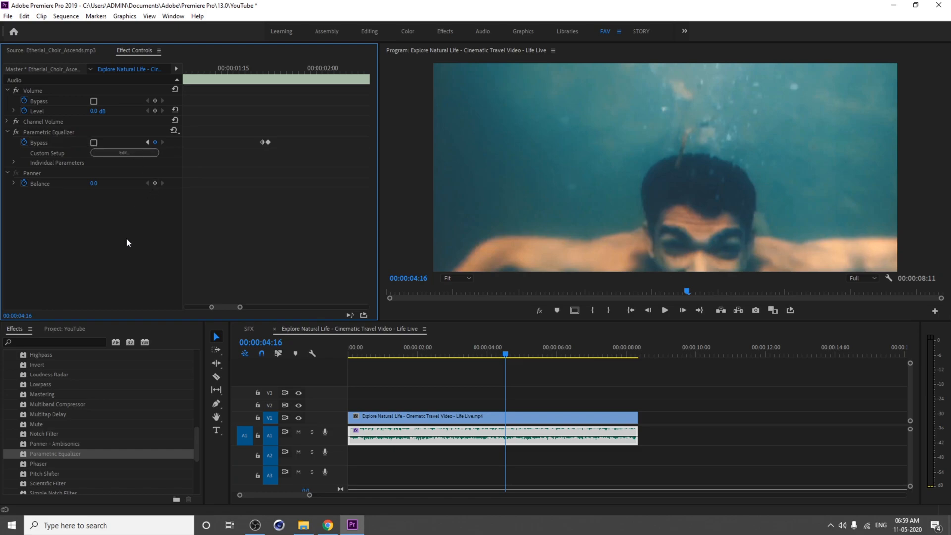
pyautogui.moveTo(240, 308); pyautogui.dragTo(303, 303)
pyautogui.press('space')
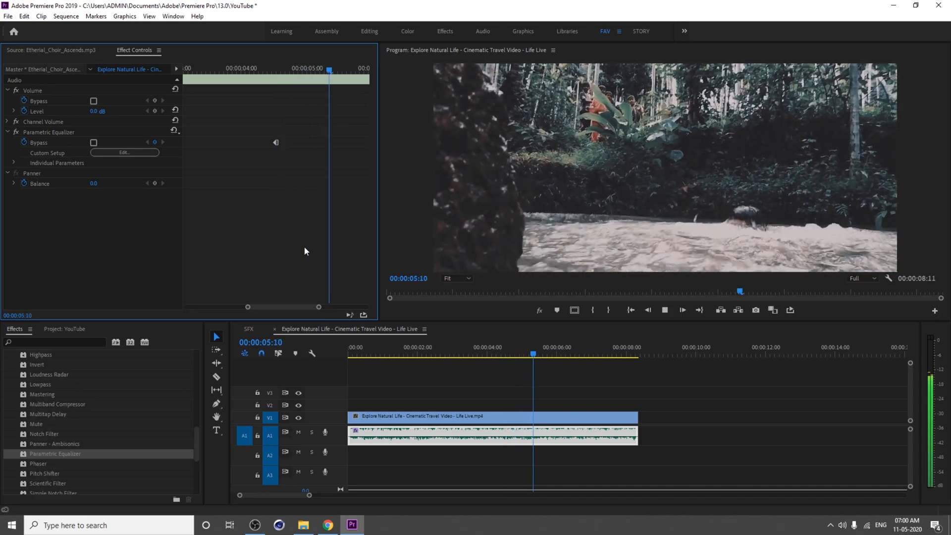
# Step: Switch Bypass on at about 5 seconds 7 frames and replay that section
pyautogui.press('space')
pyautogui.press('Left')
pyautogui.press('Left')
pyautogui.press('Left')
pyautogui.press('Left')
pyautogui.press('Left')
pyautogui.press('Left')
pyautogui.press('Left')
pyautogui.press('Left')
pyautogui.press('Left')
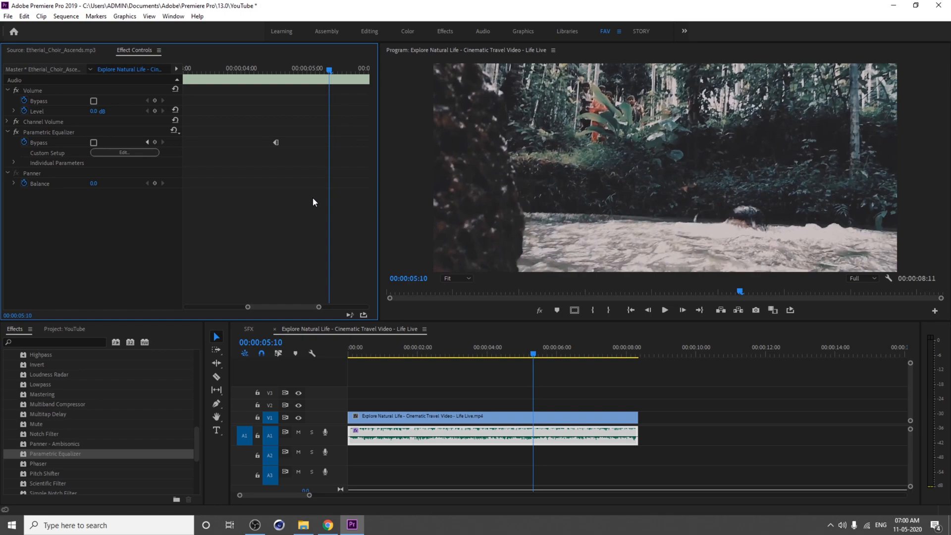
pyautogui.click(94, 143)
pyautogui.moveTo(300, 72); pyautogui.dragTo(276, 83)
pyautogui.press('space')
pyautogui.press('space')
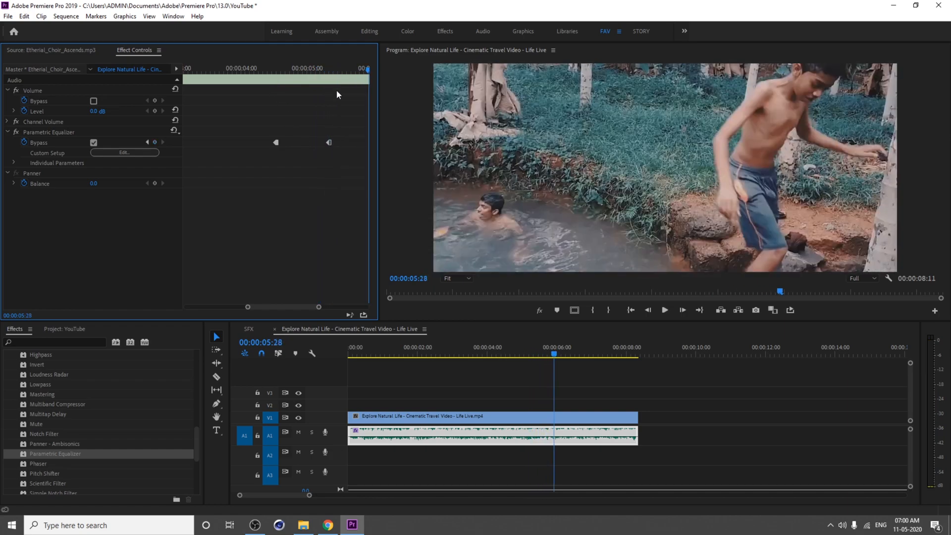
# Step: Inspect the Bypass keyframes' context menu options and fit the keyframe timeline to the clip
pyautogui.click(316, 70)
pyautogui.rightClick(276, 141)
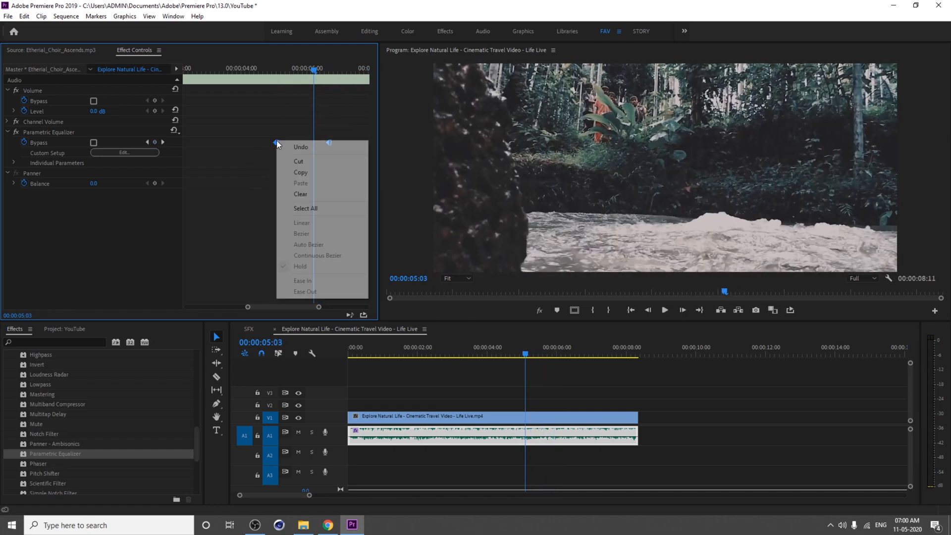
pyautogui.click(262, 204)
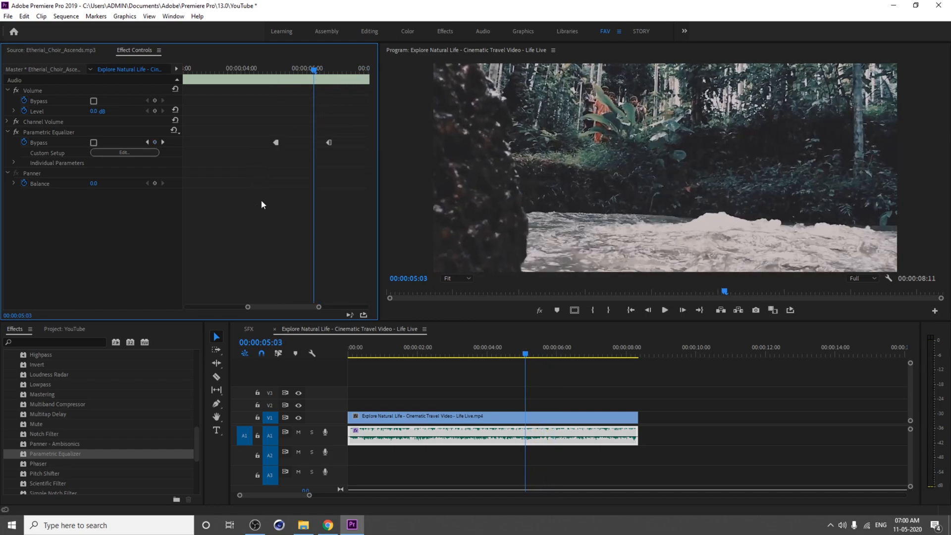
pyautogui.rightClick(329, 144)
pyautogui.click(302, 181)
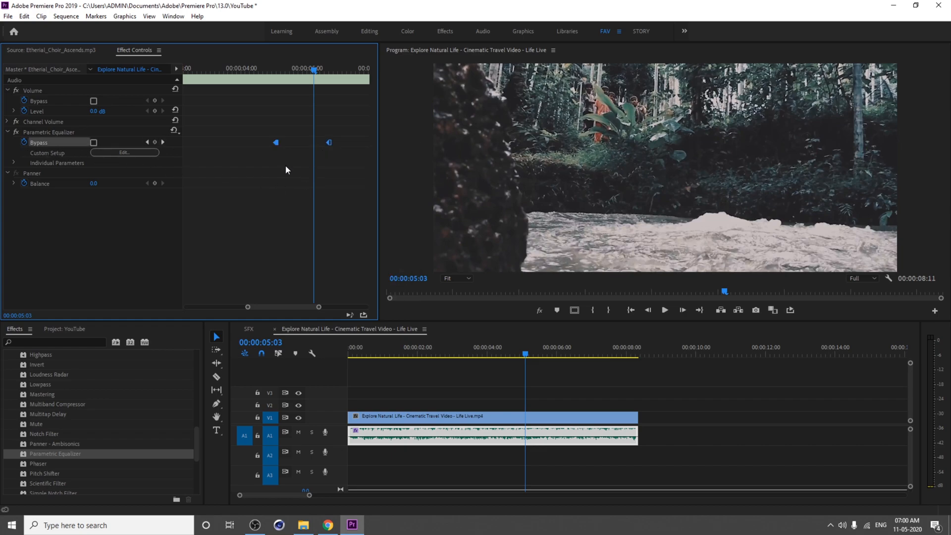
pyautogui.press('\\')
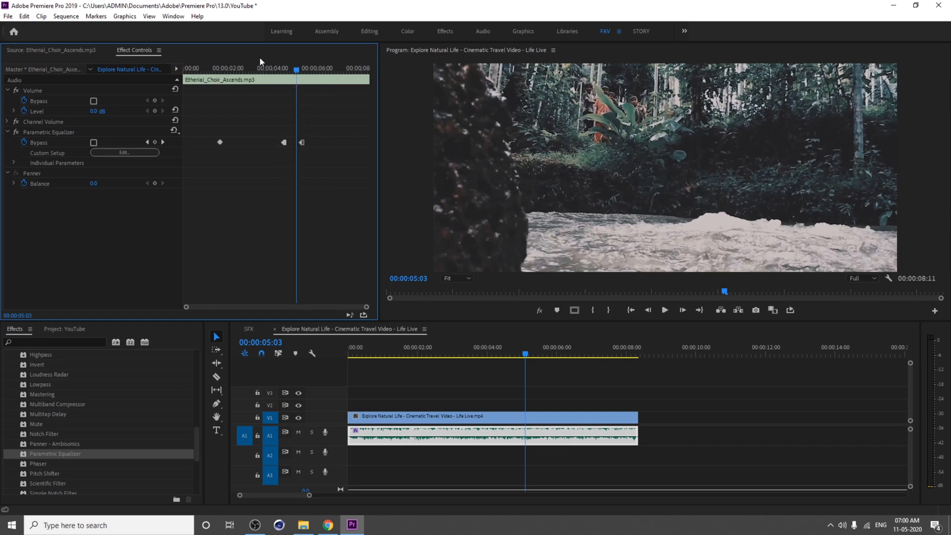
# Step: Play the sequence across the Bypass keyframes to review the on/off switching
pyautogui.moveTo(238, 68); pyautogui.dragTo(211, 70)
pyautogui.press('space')
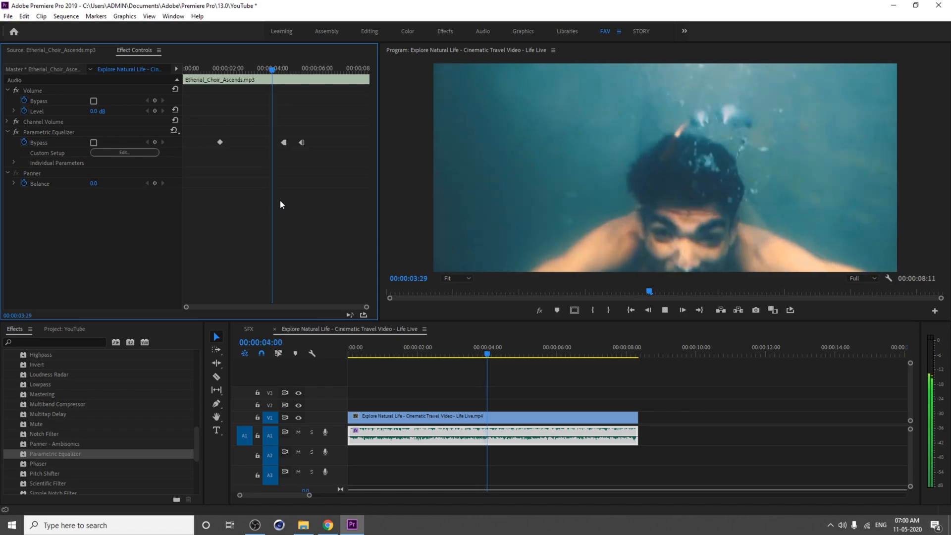
pyautogui.press('space')
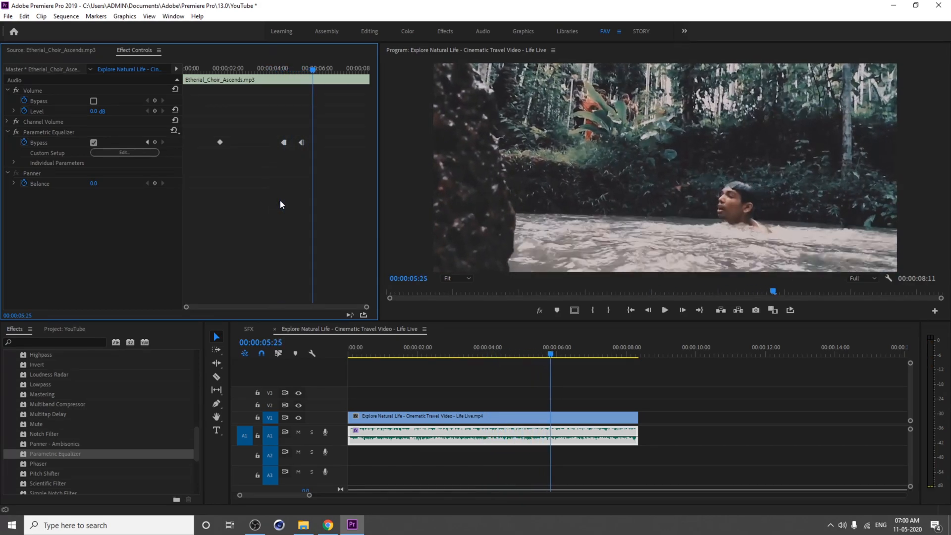
pyautogui.press('space')
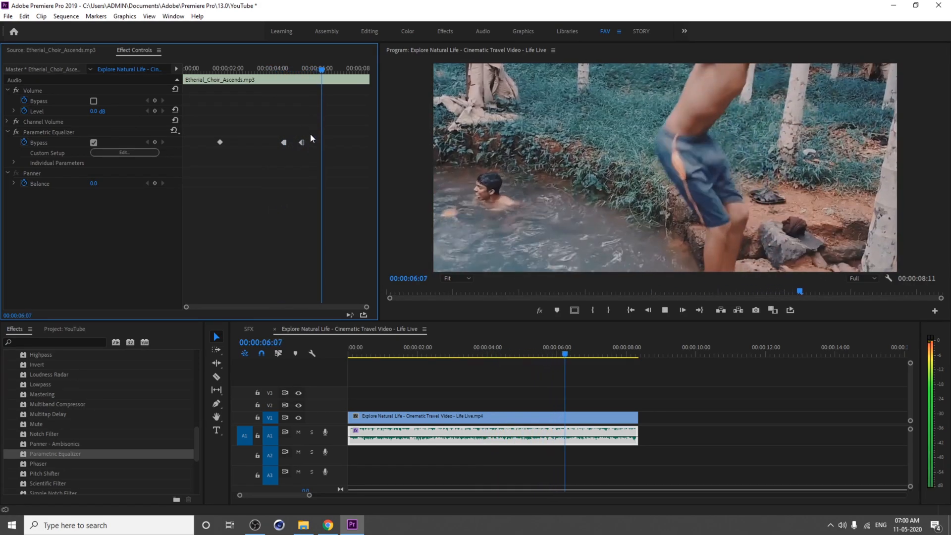
pyautogui.press('space')
pyautogui.click(280, 70)
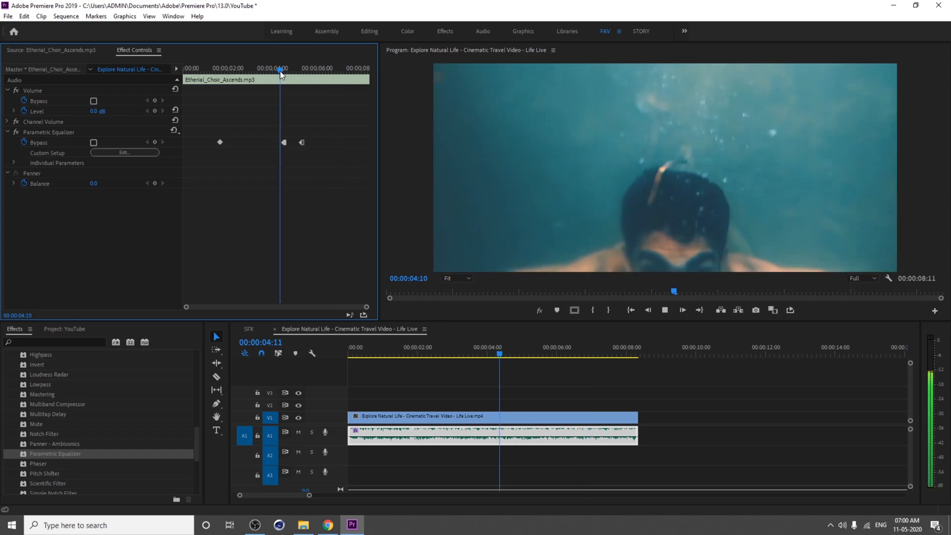
pyautogui.press('space')
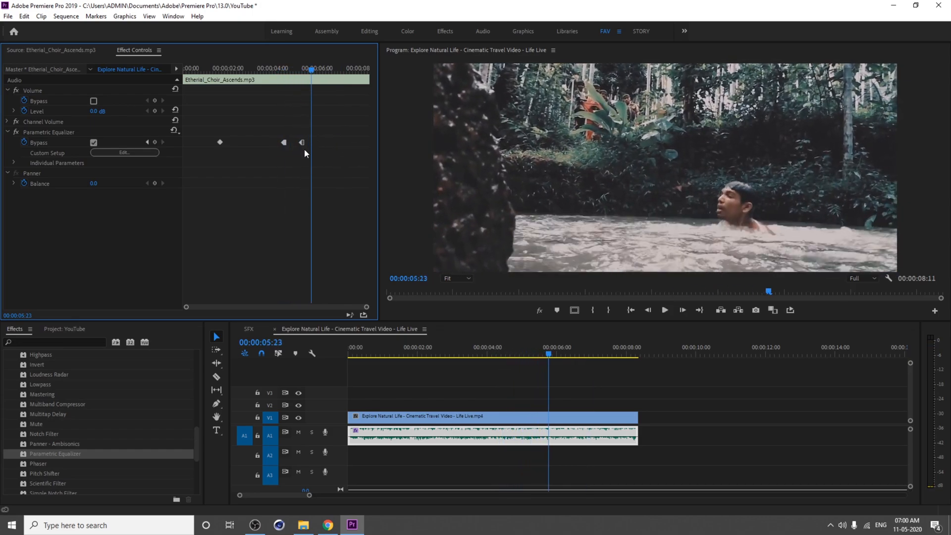
pyautogui.moveTo(276, 70); pyautogui.dragTo(303, 76)
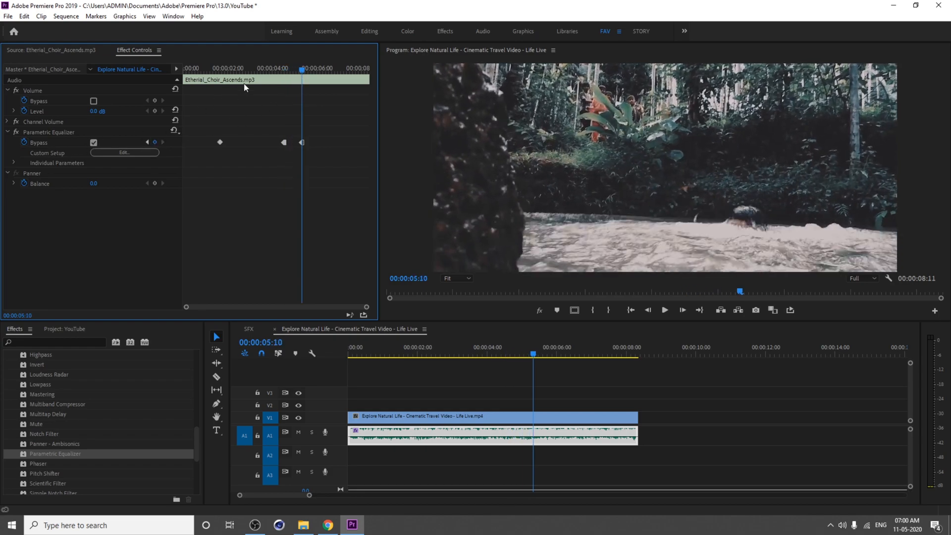
# Step: Turn off Bypass animation, deleting its keyframes, and expand the equalizer's individual parameters
pyautogui.click(28, 141)
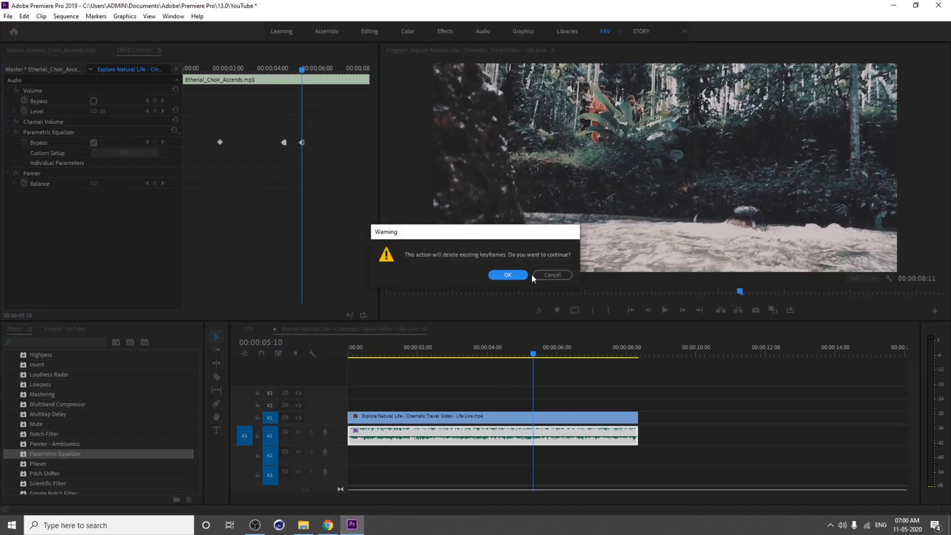
pyautogui.click(497, 274)
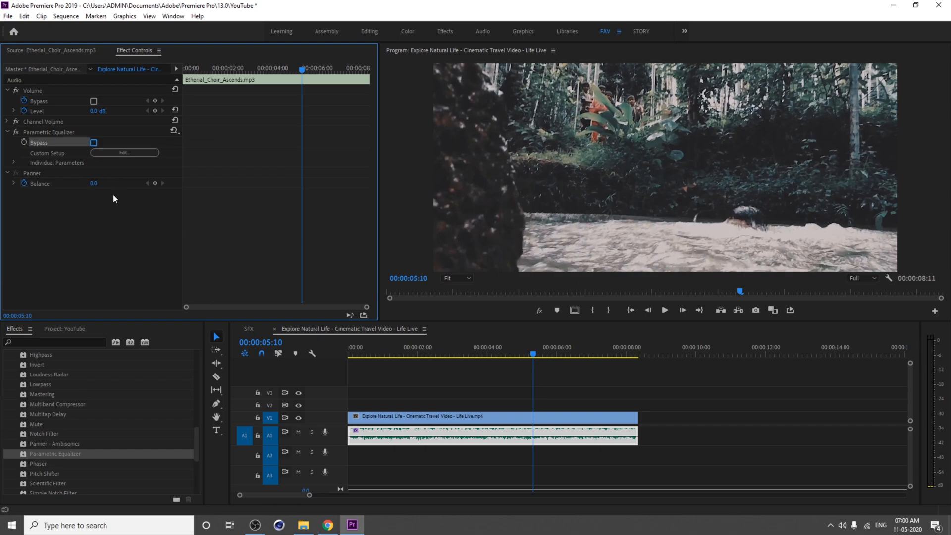
pyautogui.click(13, 162)
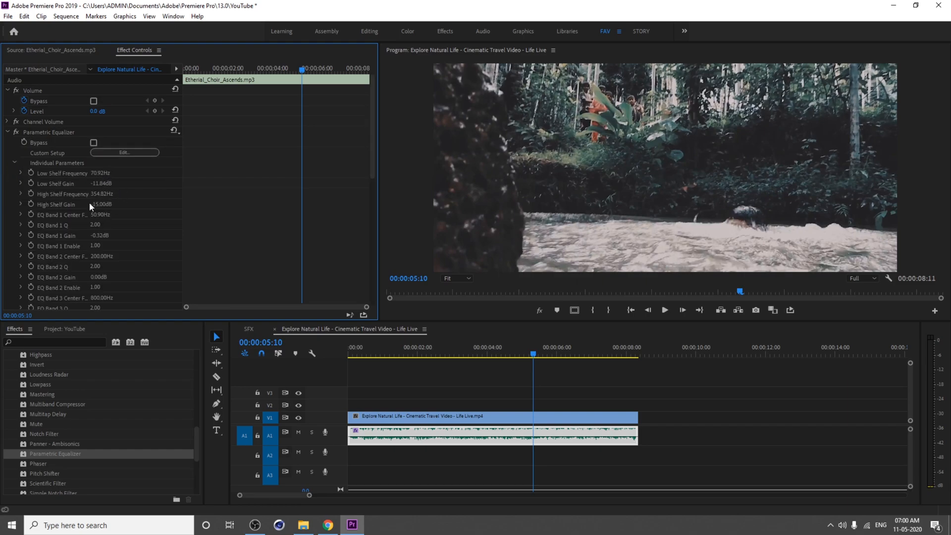
pyautogui.scroll(-5, 103, 270)
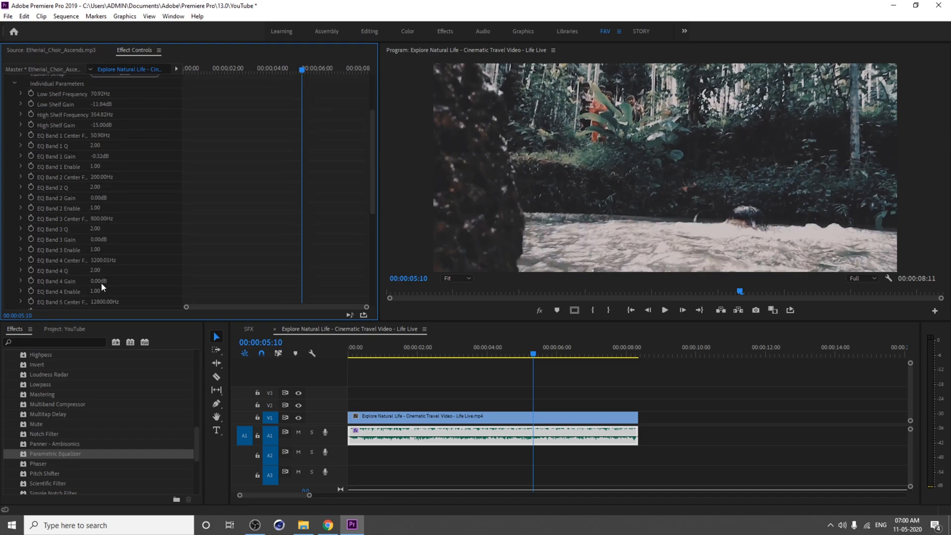
pyautogui.scroll(5, 101, 283)
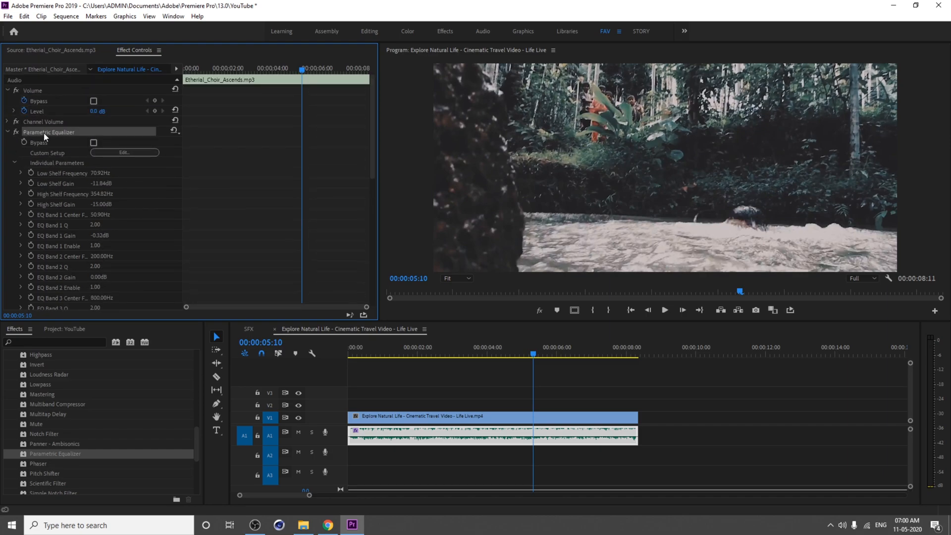
# Step: Delete the Parametric Equalizer and apply a fresh one to the music clip
pyautogui.press('Delete')
pyautogui.moveTo(72, 450); pyautogui.dragTo(503, 439)
# Step: Enable keyframing on all the equalizer's individual parameters at about 1 second 18 frames
pyautogui.moveTo(301, 69); pyautogui.dragTo(224, 91)
pyautogui.press('Left')
pyautogui.press('Left')
pyautogui.press('Left')
pyautogui.press('Left')
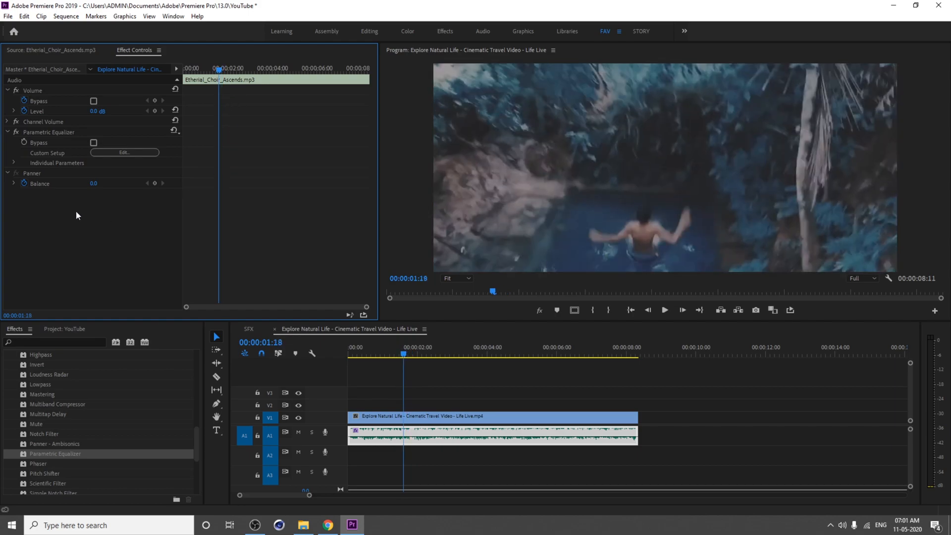
pyautogui.click(13, 163)
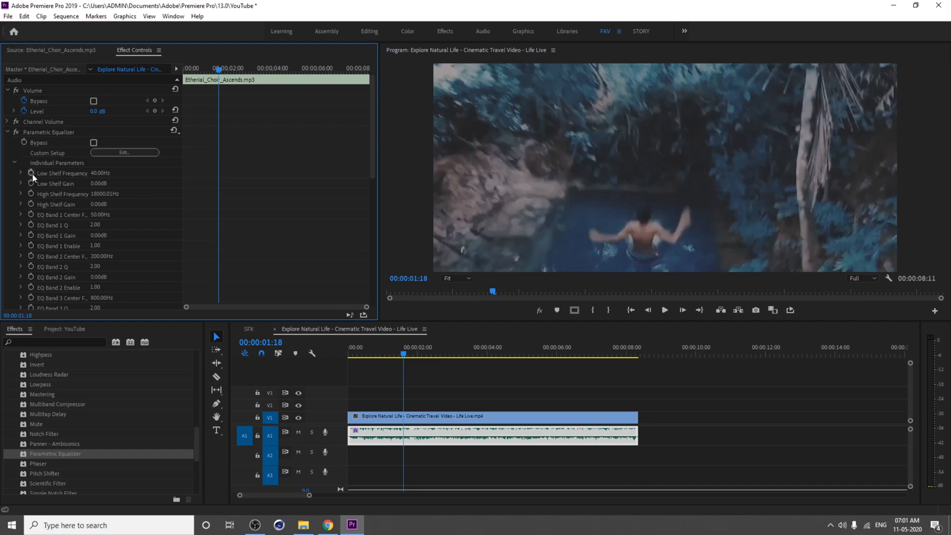
pyautogui.moveTo(31, 173); pyautogui.dragTo(32, 288)
pyautogui.scroll(-4, 38, 296)
pyautogui.moveTo(31, 110); pyautogui.dragTo(31, 305)
pyautogui.scroll(-4, 40, 227)
pyautogui.scroll(9, 70, 236)
# Step: At about 1 second 25 frames, set low shelf about 32 Hz -15 dB, band 2 about 133 Hz -11.7 dB, high shelf about 580 Hz -15 dB
pyautogui.press('Right')
pyautogui.press('Right')
pyautogui.press('Right')
pyautogui.press('Right')
pyautogui.press('Right')
pyautogui.press('Right')
pyautogui.press('Right')
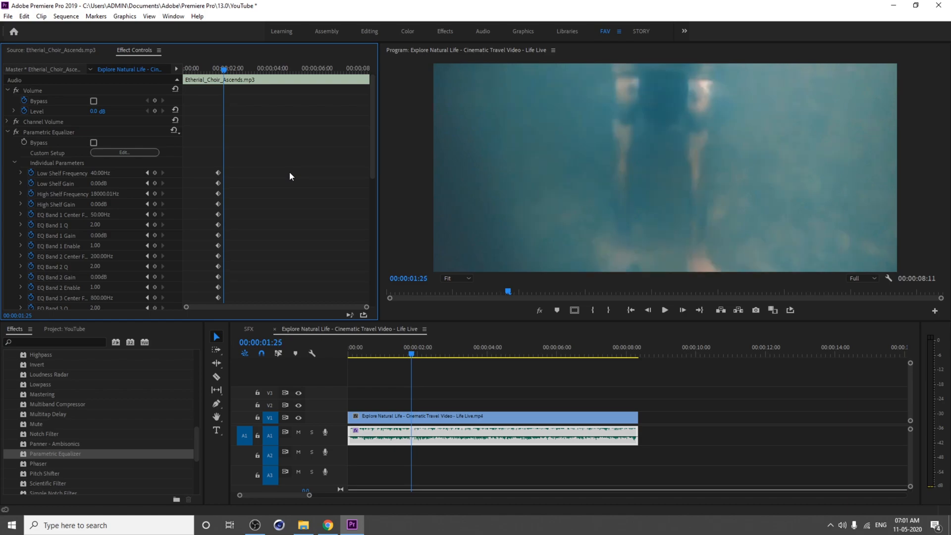
pyautogui.click(146, 152)
pyautogui.moveTo(610, 223); pyautogui.dragTo(474, 295)
pyautogui.moveTo(364, 222); pyautogui.dragTo(354, 272)
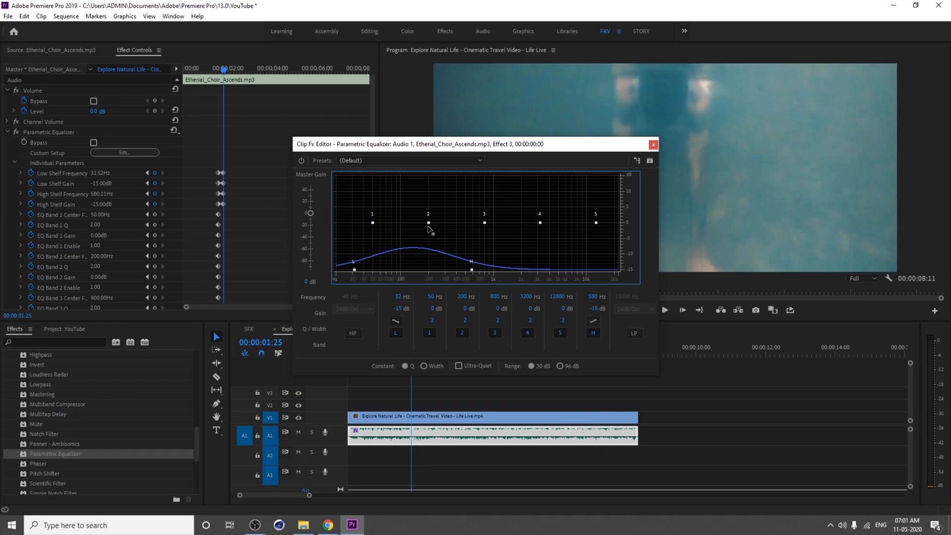
pyautogui.moveTo(429, 223); pyautogui.dragTo(413, 260)
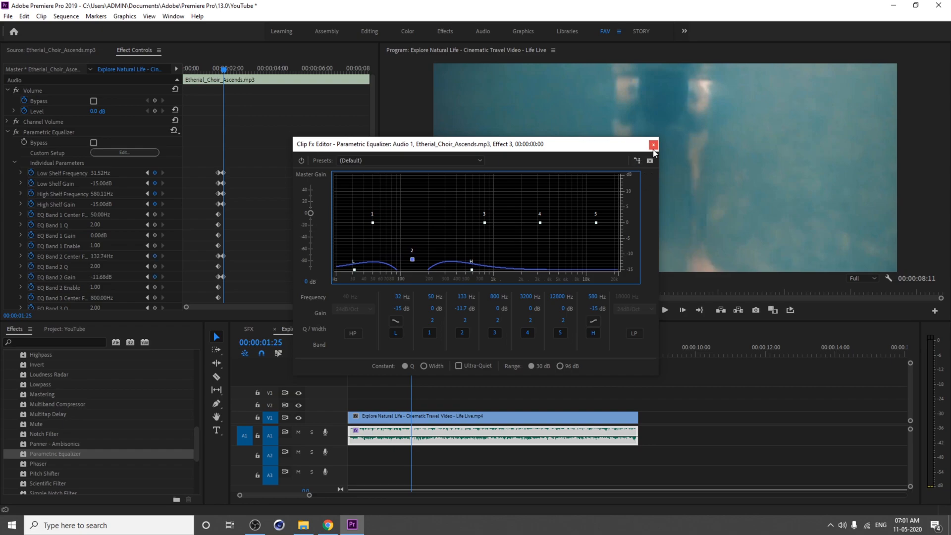
pyautogui.click(653, 145)
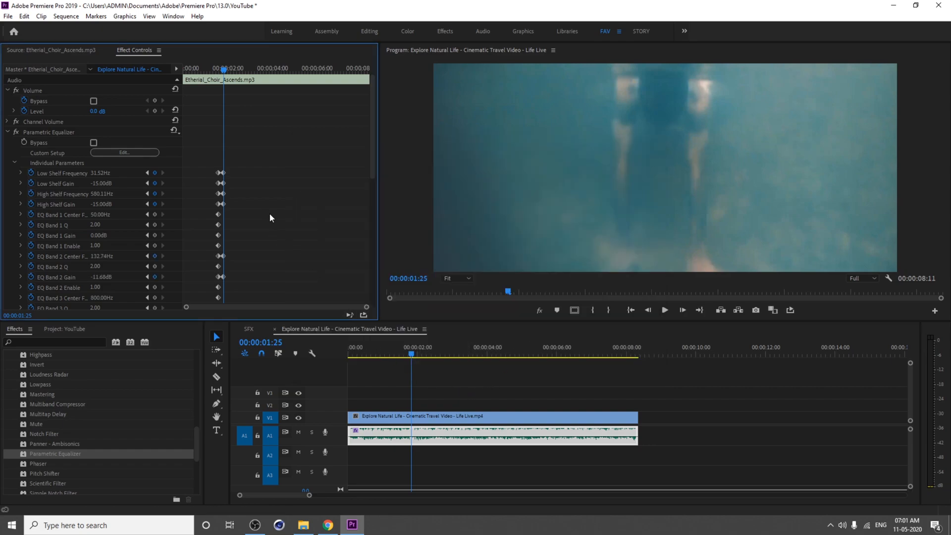
# Step: Scroll through the equalizer's parameter keyframes
pyautogui.scroll(-2, 373, 196)
pyautogui.moveTo(373, 293); pyautogui.dragTo(375, 189)
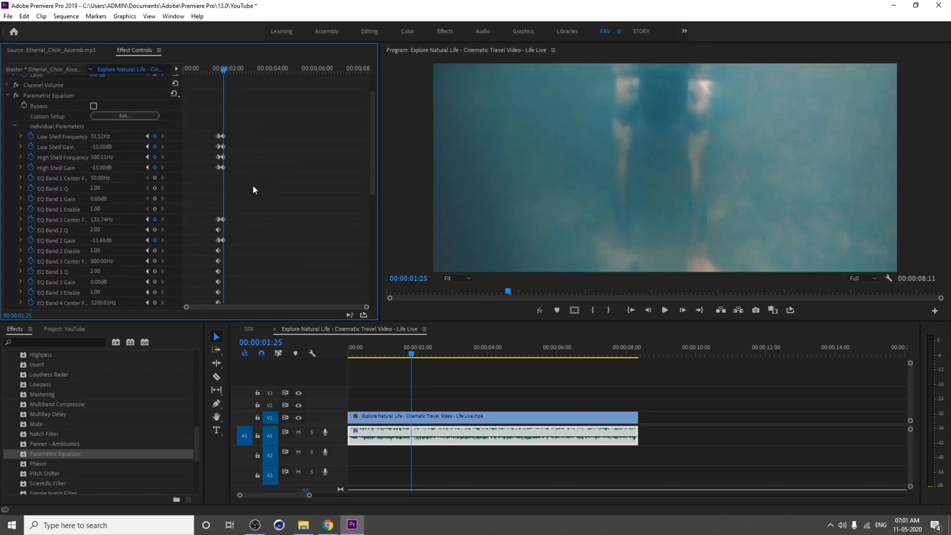
pyautogui.scroll(-5, 244, 150)
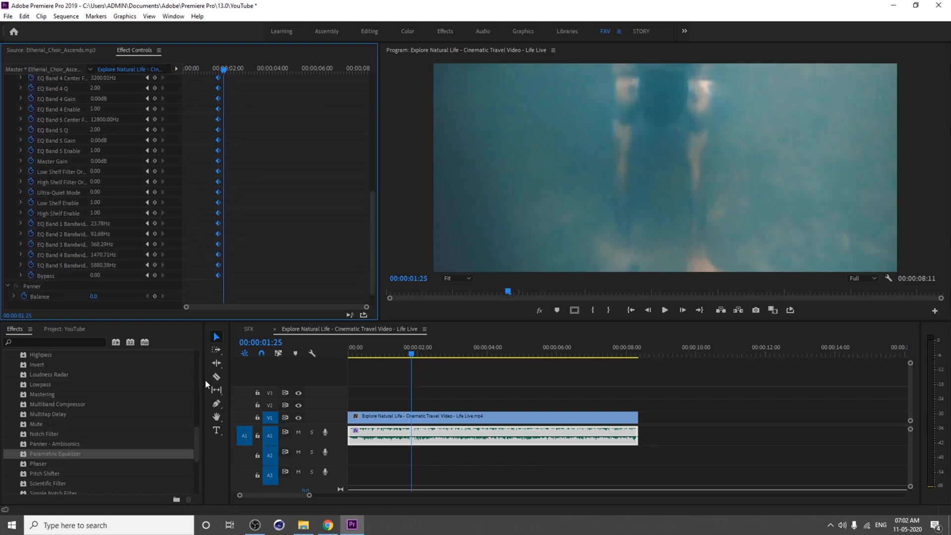
pyautogui.scroll(-3, 261, 247)
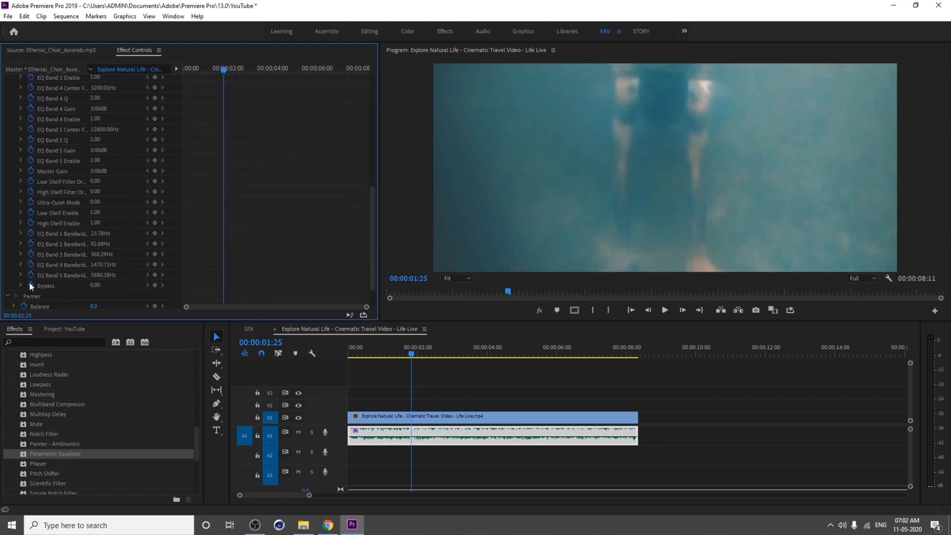
pyautogui.scroll(10, 263, 213)
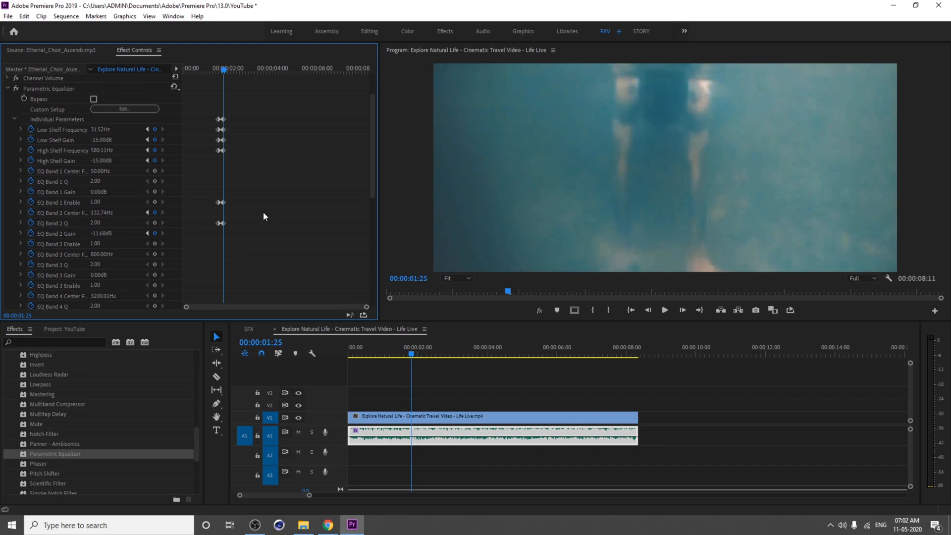
# Step: Add keyframes at about 4 seconds 20 frames for both shelf frequencies and gains and band 2 frequency and gain
pyautogui.press('space')
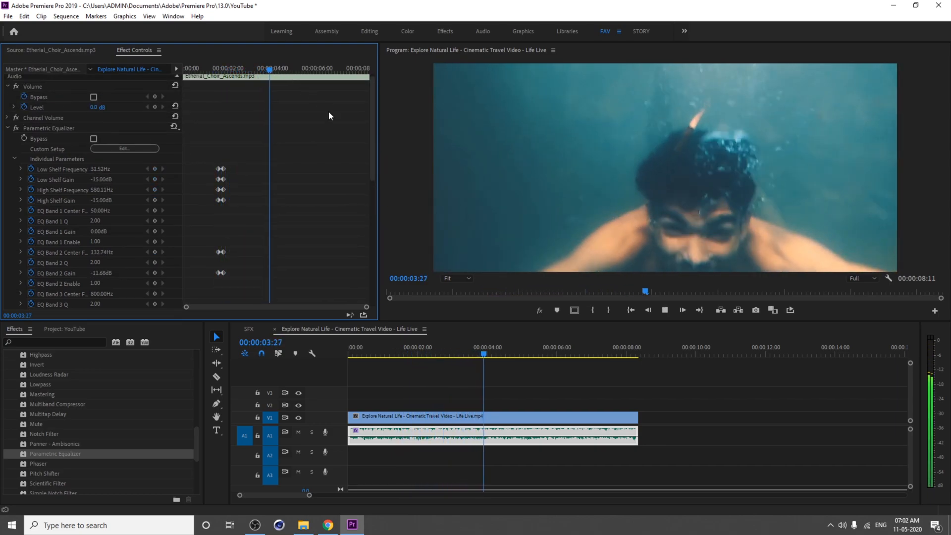
pyautogui.press('space')
pyautogui.moveTo(298, 73)
pyautogui.mouseDown()
pyautogui.moveTo(288, 74)
pyautogui.moveTo(302, 78)
pyautogui.moveTo(283, 83)
pyautogui.moveTo(289, 89)
pyautogui.mouseUp()
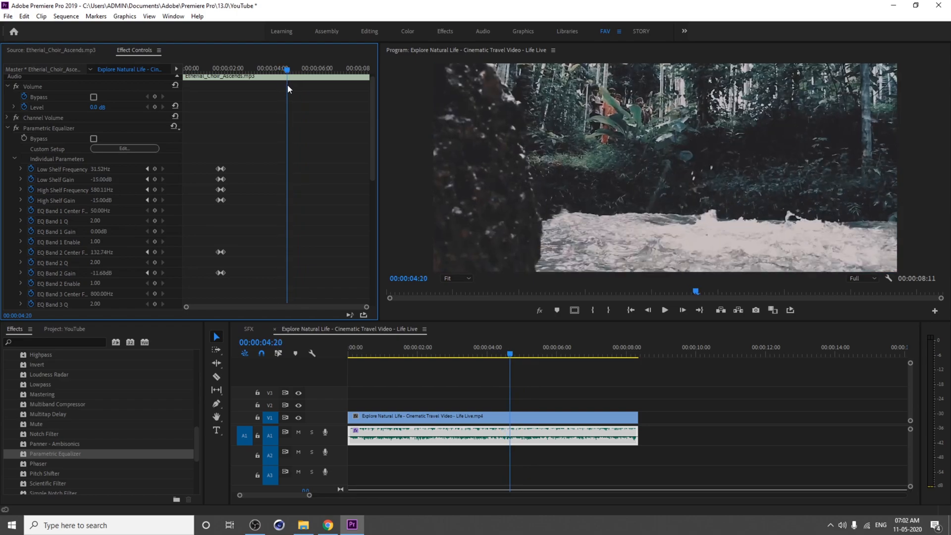
pyautogui.click(154, 169)
pyautogui.click(155, 179)
pyautogui.click(155, 190)
pyautogui.click(155, 200)
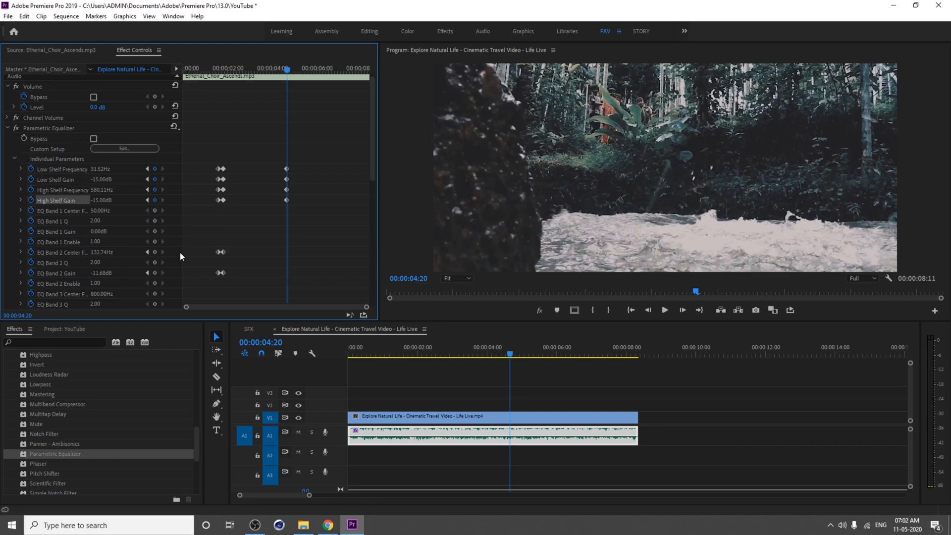
pyautogui.click(155, 252)
pyautogui.click(155, 272)
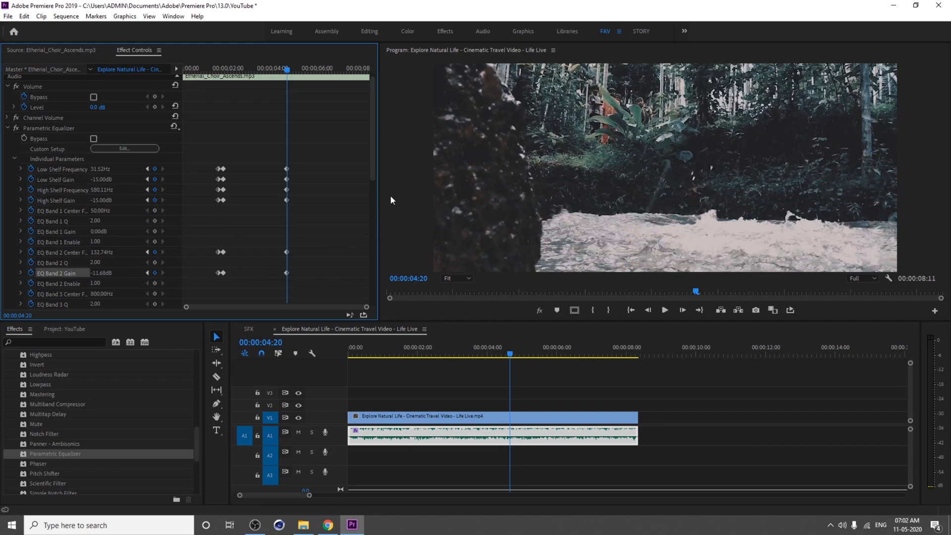
# Step: Paste the copied default equalizer keyframes at about 5 seconds 14 frames
pyautogui.moveTo(370, 174)
pyautogui.mouseDown()
pyautogui.moveTo(368, 274)
pyautogui.moveTo(368, 171)
pyautogui.mouseUp()
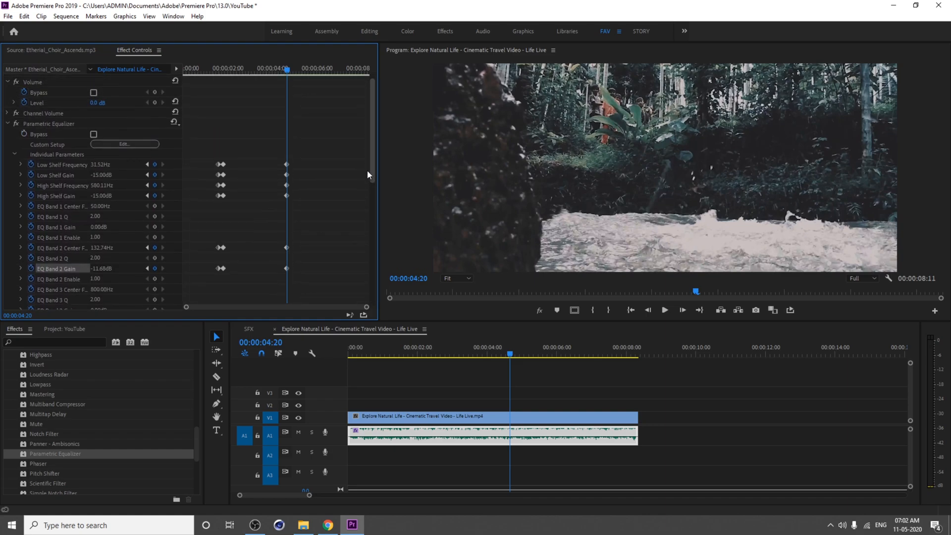
pyautogui.scroll(-1, 368, 171)
pyautogui.press('space')
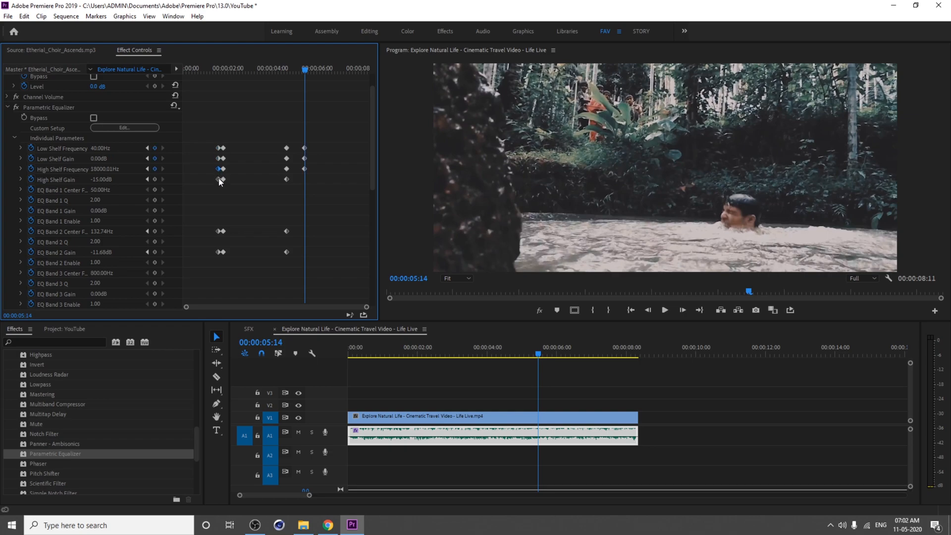
pyautogui.hotkey('ctrl', 'v')
pyautogui.hotkey('ctrl', 'v')
# Step: Play back the sequence from the start to hear the equalizer change
pyautogui.moveTo(241, 66); pyautogui.dragTo(184, 85)
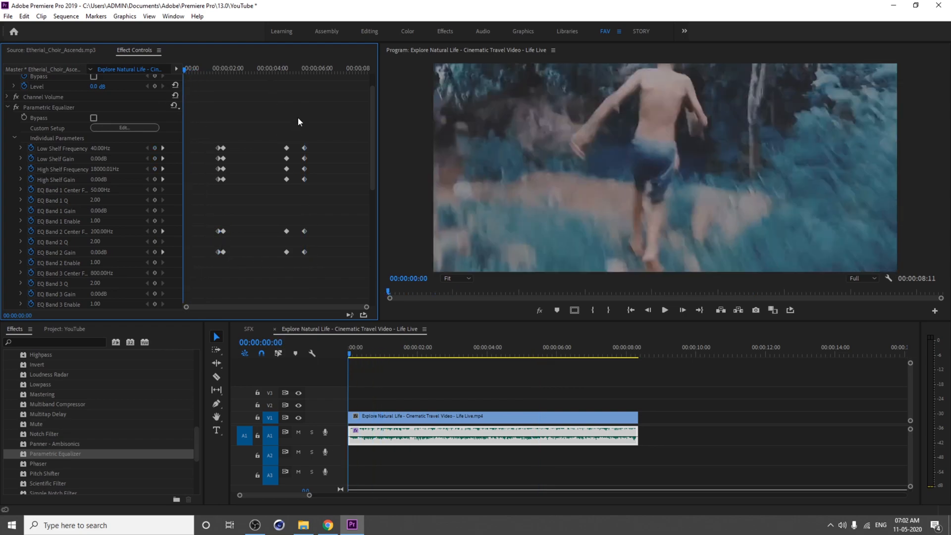
pyautogui.press('space')
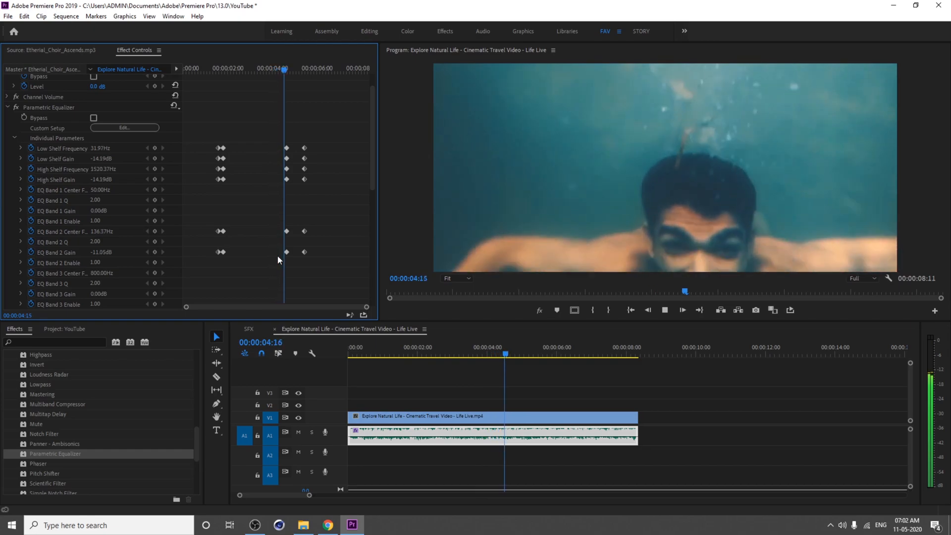
pyautogui.press('space')
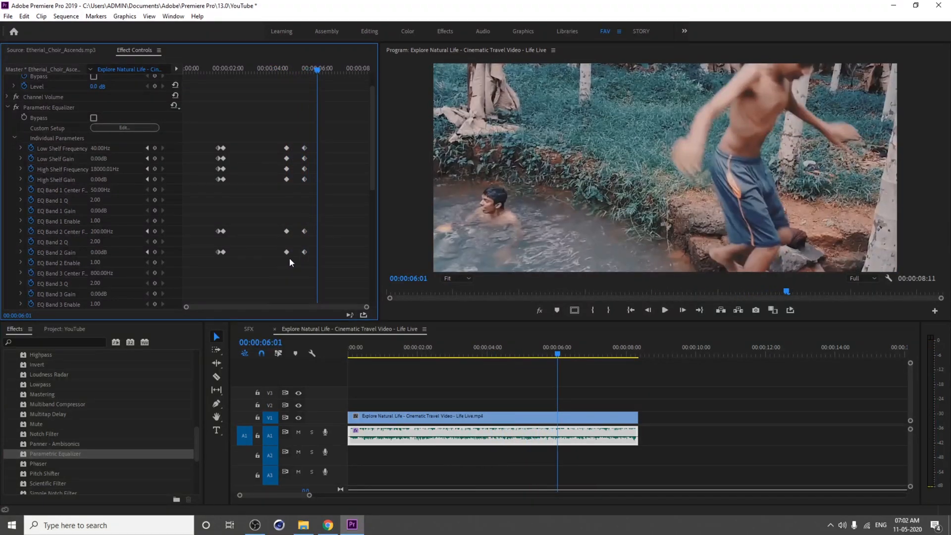
# Step: Move the keyframes from about 4 seconds 20 frames slightly later, to about 4 seconds 26 frames
pyautogui.moveTo(280, 67); pyautogui.dragTo(292, 72)
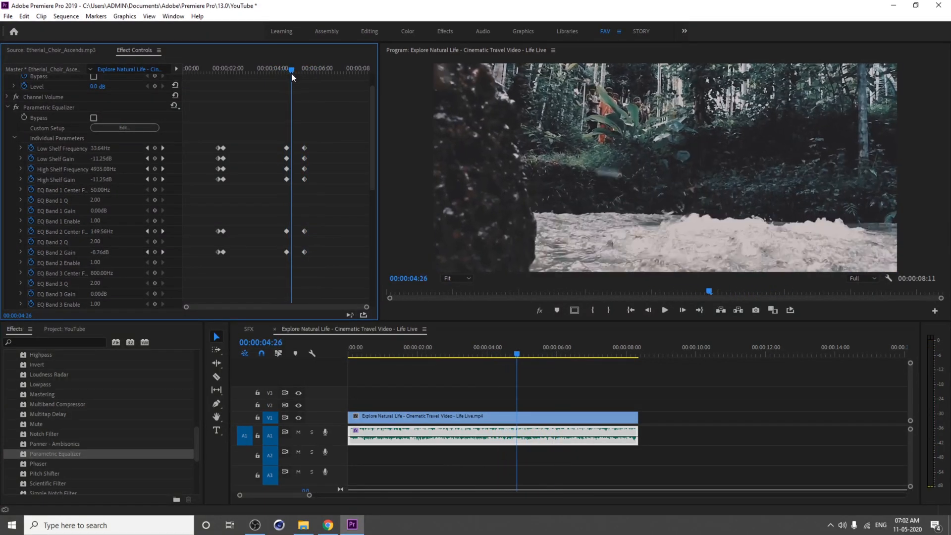
pyautogui.moveTo(299, 263)
pyautogui.mouseDown()
pyautogui.moveTo(273, 114)
pyautogui.moveTo(292, 252)
pyautogui.mouseUp()
pyautogui.press('space')
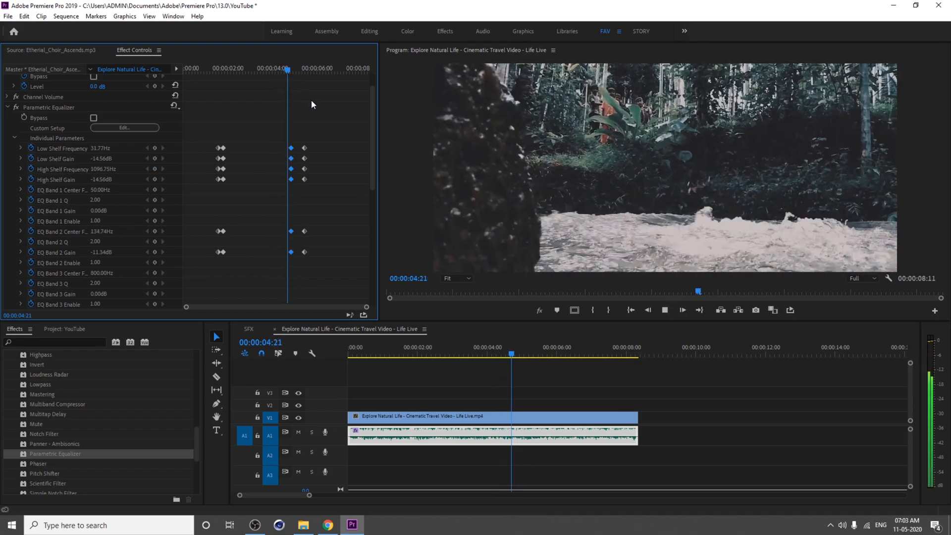
# Step: Play back the section around the equalizer keyframes several times to check the transition
pyautogui.moveTo(315, 69); pyautogui.dragTo(293, 70)
pyautogui.click(300, 70)
pyautogui.press('space')
pyautogui.click(293, 70)
pyautogui.click(281, 73)
pyautogui.press('space')
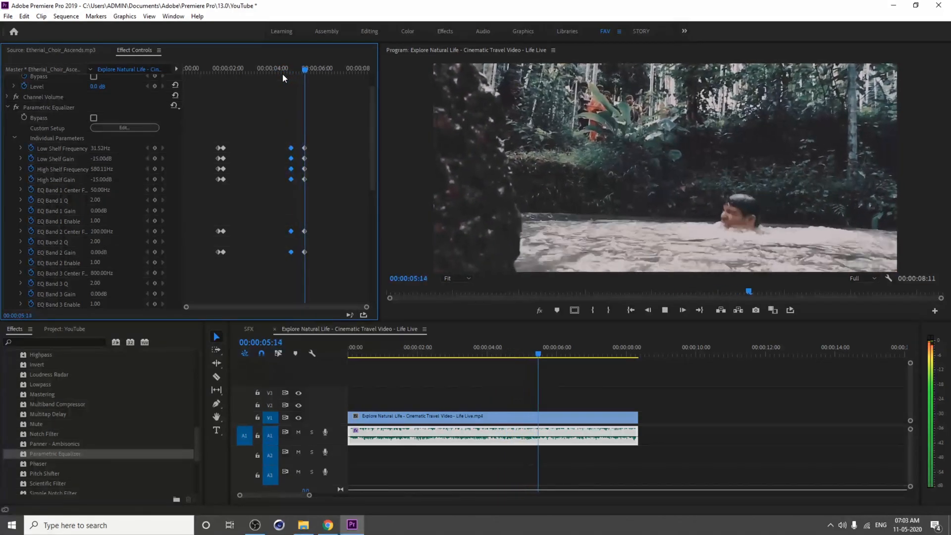
pyautogui.click(269, 73)
pyautogui.press('space')
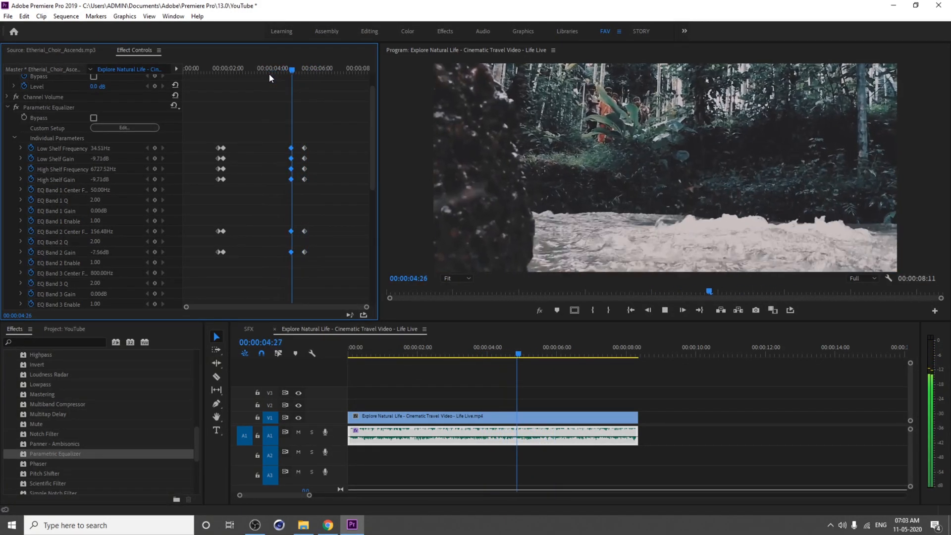
pyautogui.click(269, 73)
pyautogui.press('space')
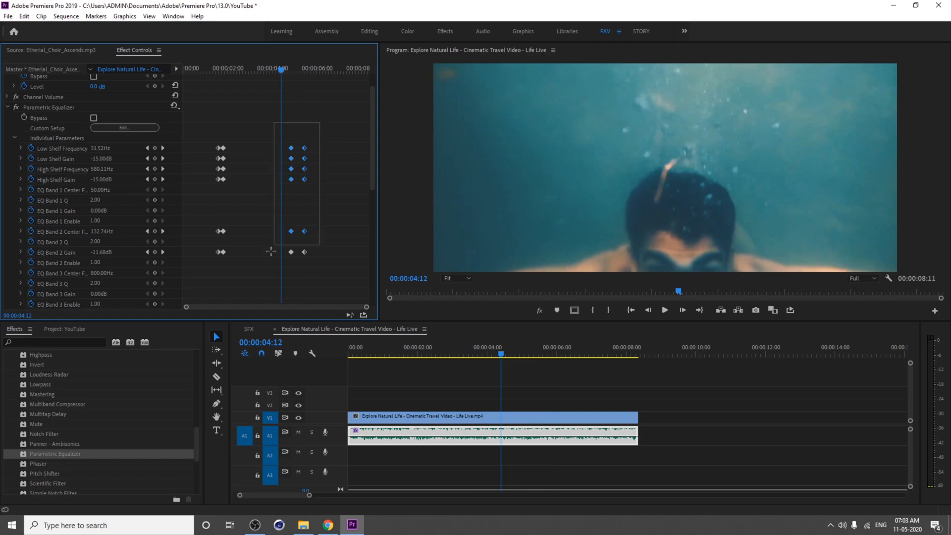
# Step: Shift the selected ending keyframe pairs a few frames later and play back the result
pyautogui.moveTo(301, 251); pyautogui.dragTo(310, 250)
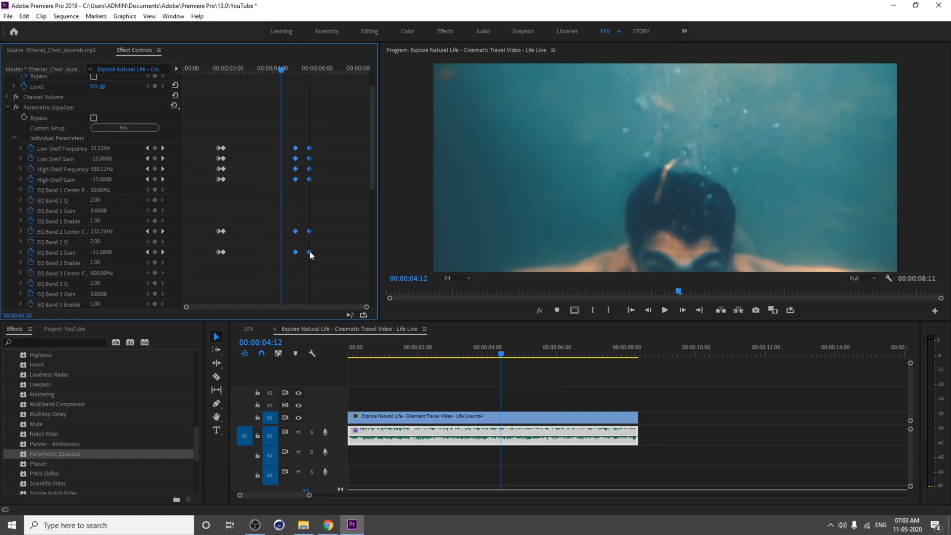
pyautogui.press('space')
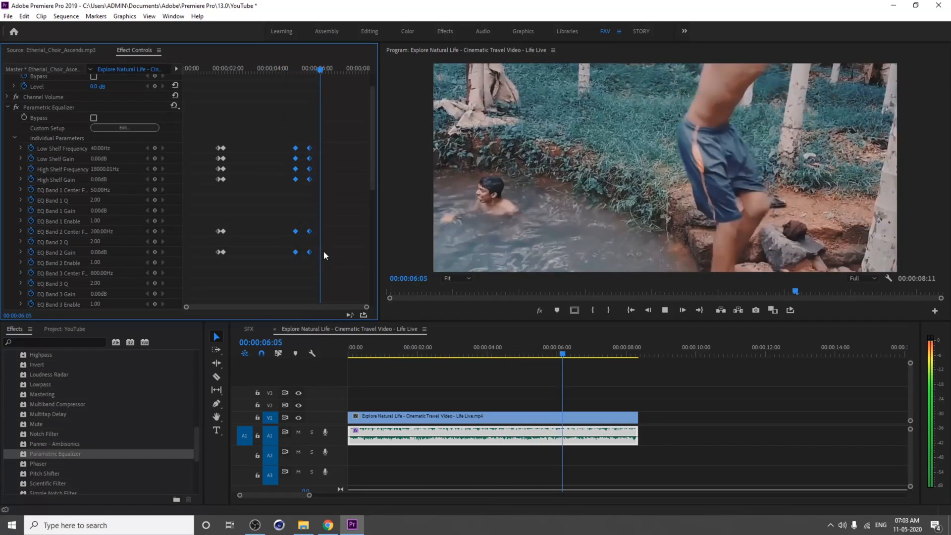
pyautogui.press('space')
pyautogui.click(275, 69)
pyautogui.click(334, 109)
pyautogui.press('space')
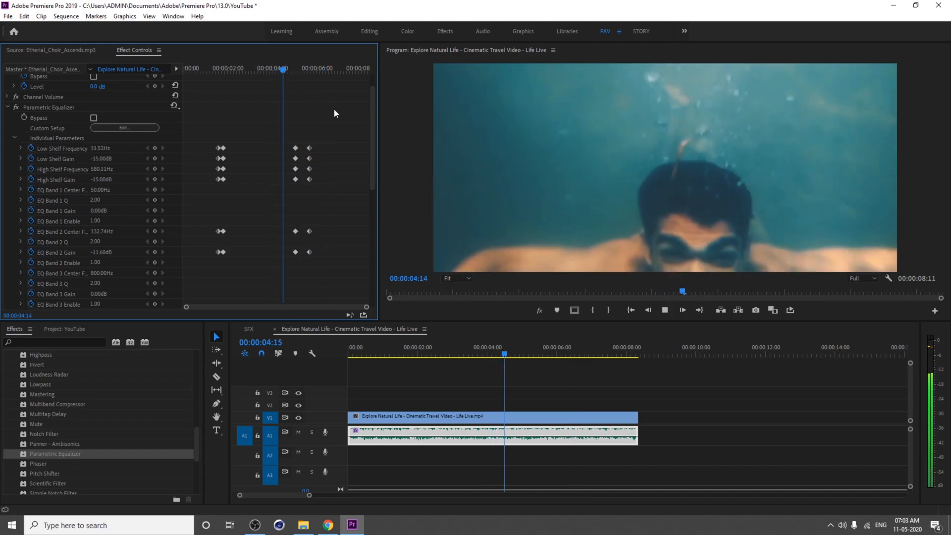
pyautogui.press('space')
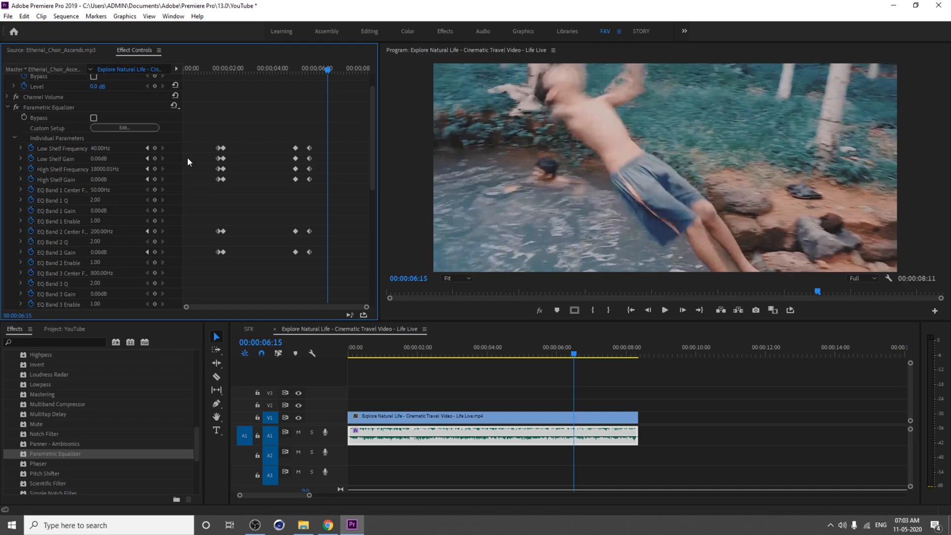
# Step: Collapse the equalizer parameters and open the Bubbles and Underwater sound in the source monitor
pyautogui.click(15, 137)
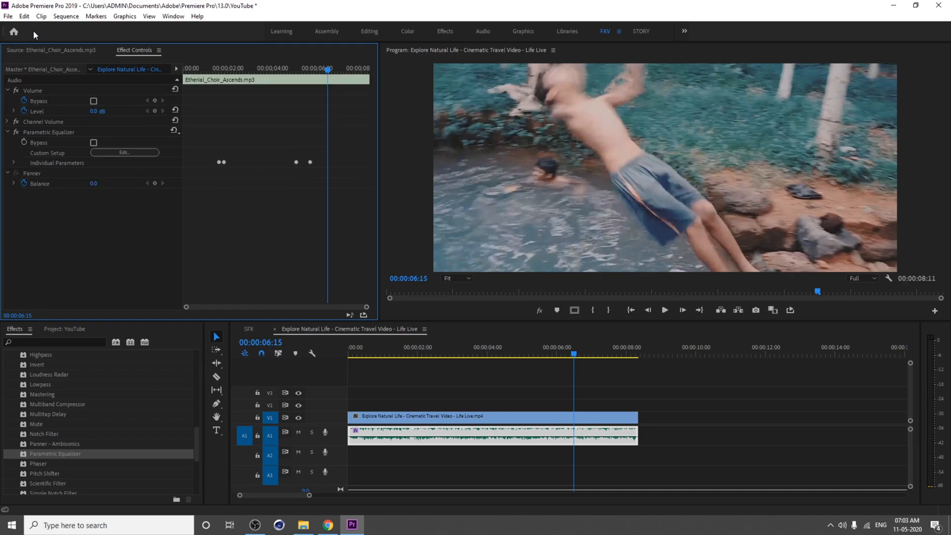
pyautogui.click(49, 329)
pyautogui.doubleClick(48, 376)
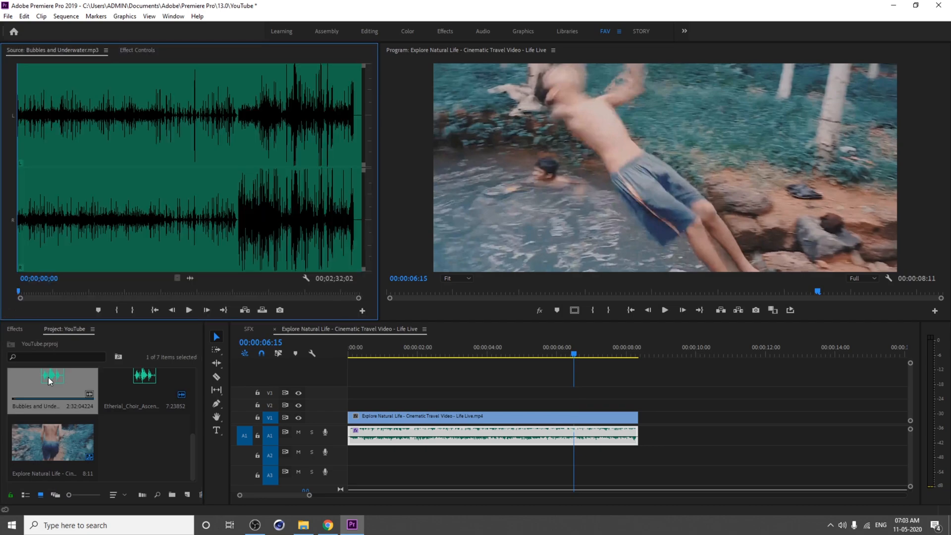
pyautogui.moveTo(75, 286); pyautogui.dragTo(100, 288)
pyautogui.press('i')
pyautogui.press('o')
pyautogui.moveTo(190, 279); pyautogui.dragTo(402, 453)
pyautogui.hotkey('ctrl', 'z')
# Step: Set a new out point on the bubbles sound and place it on audio track A2 at about 1 second
pyautogui.click(79, 292)
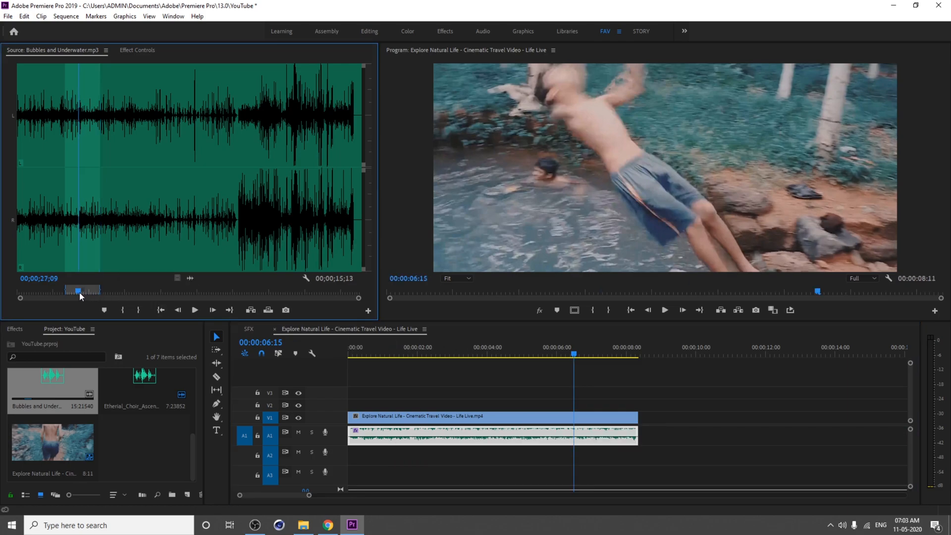
pyautogui.press('o')
pyautogui.moveTo(191, 279); pyautogui.dragTo(391, 455)
# Step: Move the bubbles clip to start about 0.6 seconds and extend its end to about 7 seconds
pyautogui.click(407, 353)
pyautogui.moveTo(406, 353); pyautogui.dragTo(399, 354)
pyautogui.doubleClick(412, 458)
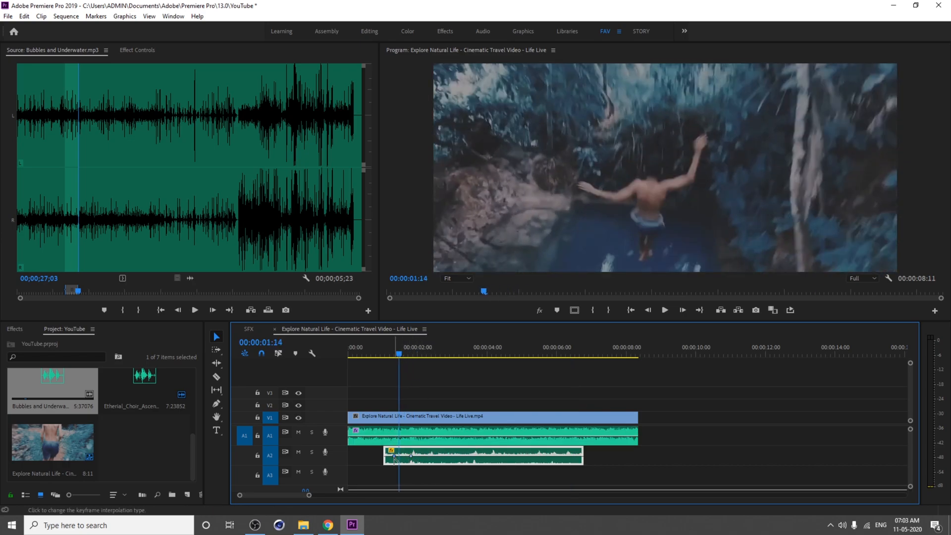
pyautogui.click(364, 475)
pyautogui.moveTo(385, 454); pyautogui.dragTo(370, 453)
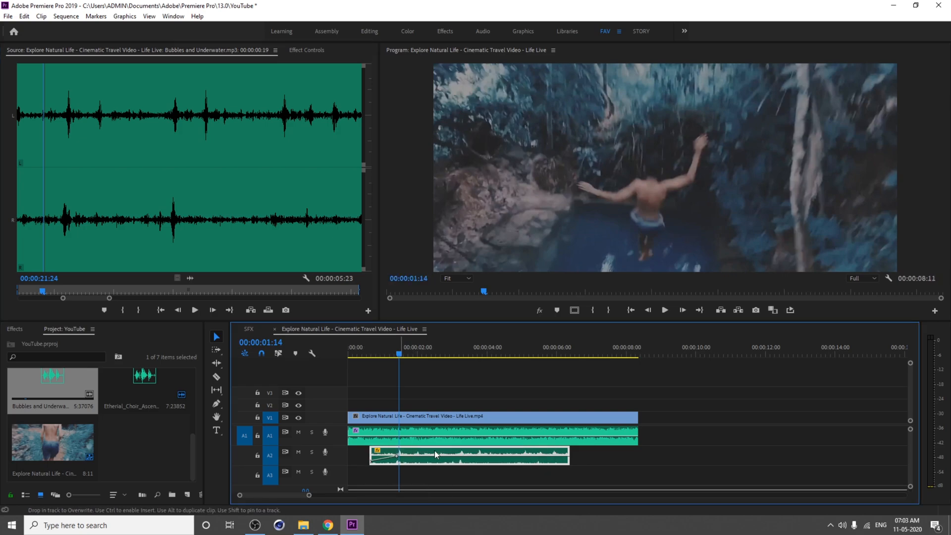
pyautogui.moveTo(583, 458); pyautogui.dragTo(599, 458)
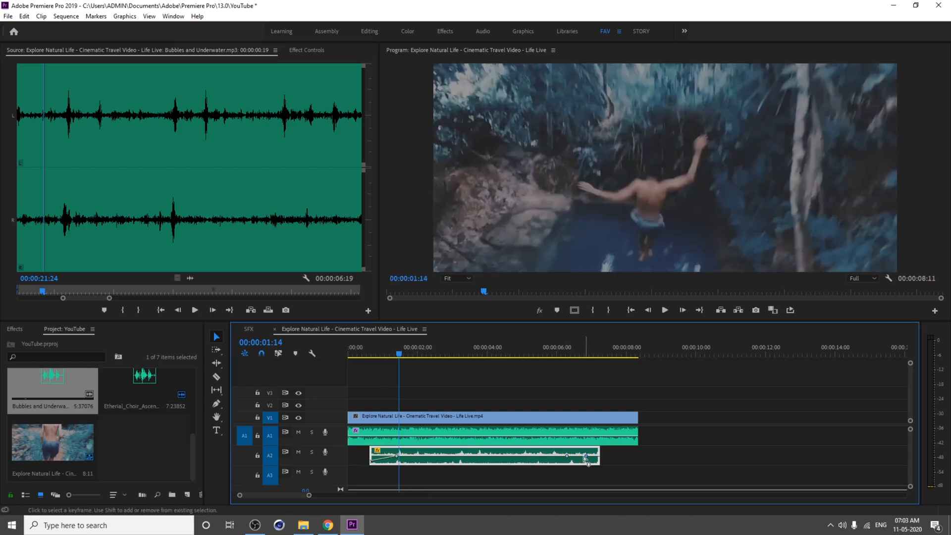
# Step: Play back the sequence from the start to review the music and bubble effects
pyautogui.press('space')
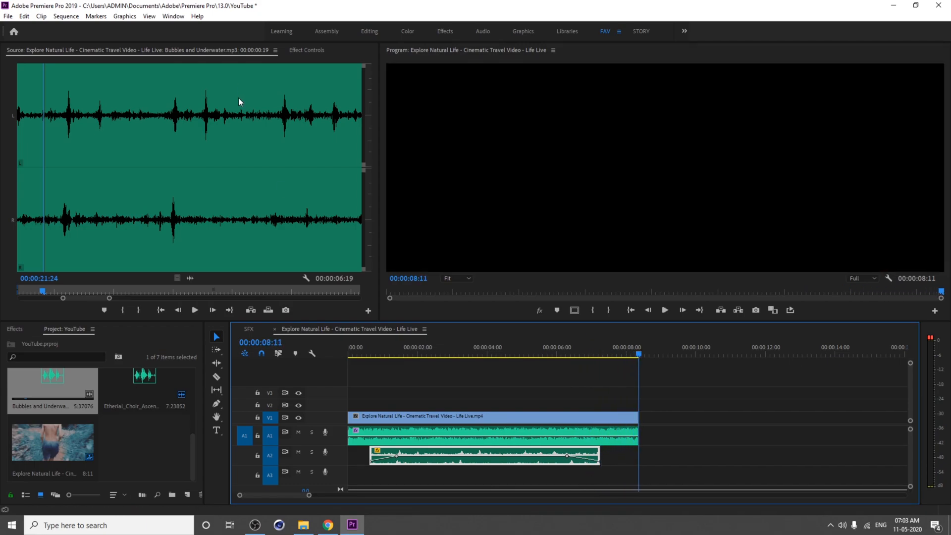
pyautogui.press('space')
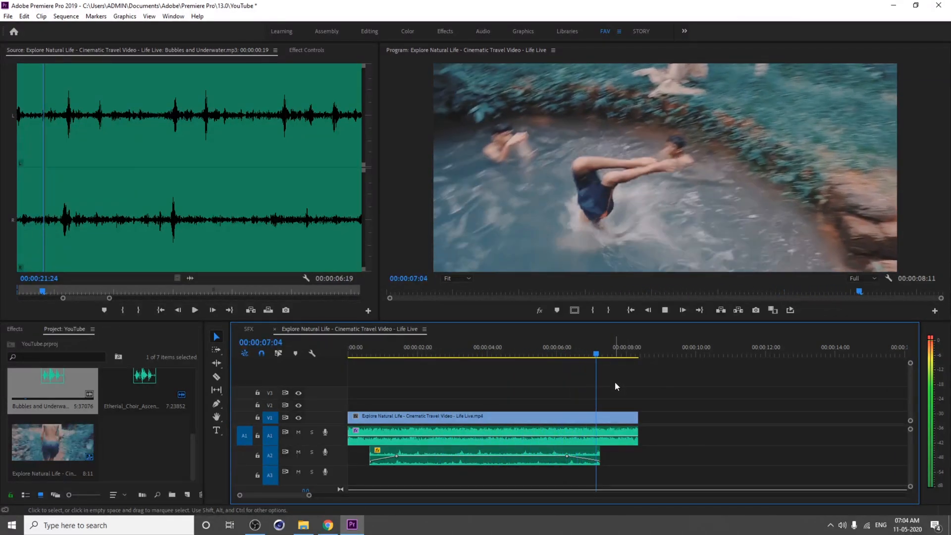
pyautogui.click(349, 354)
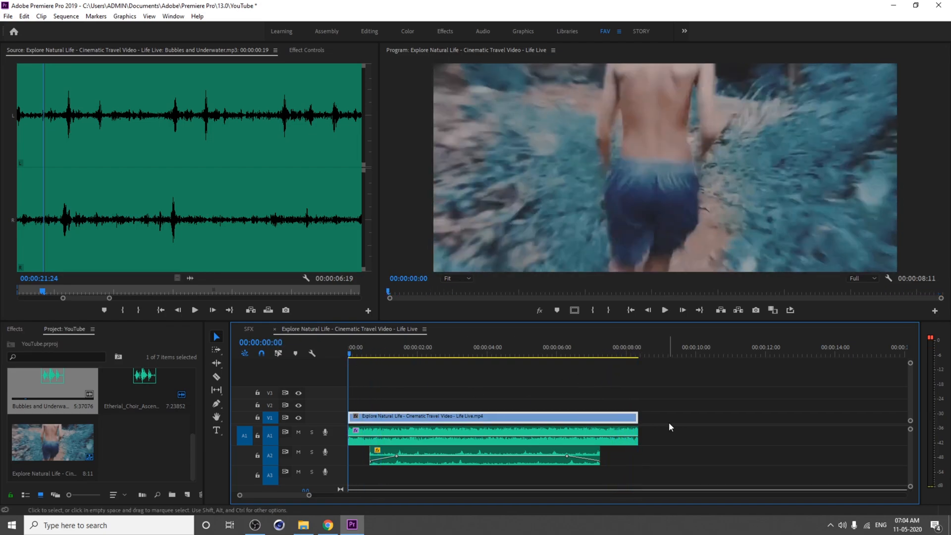
pyautogui.press('space')
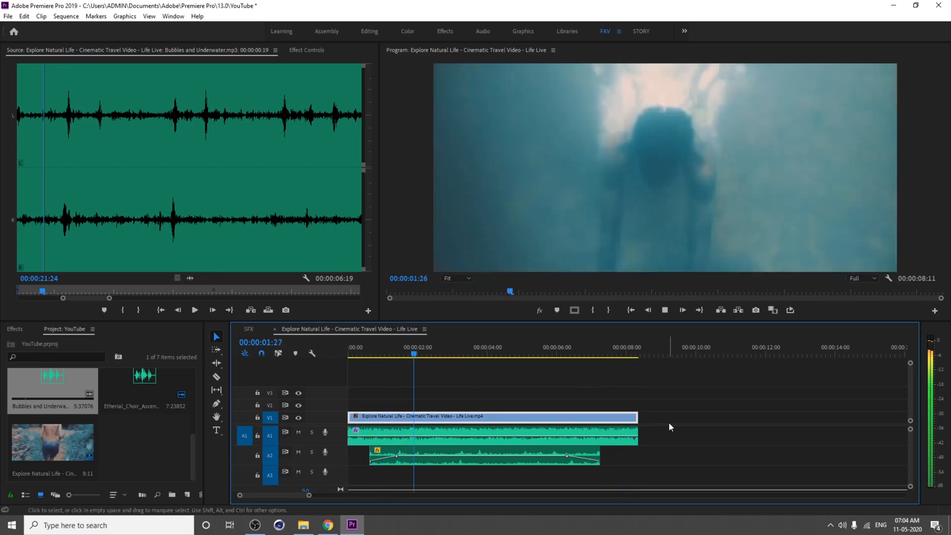